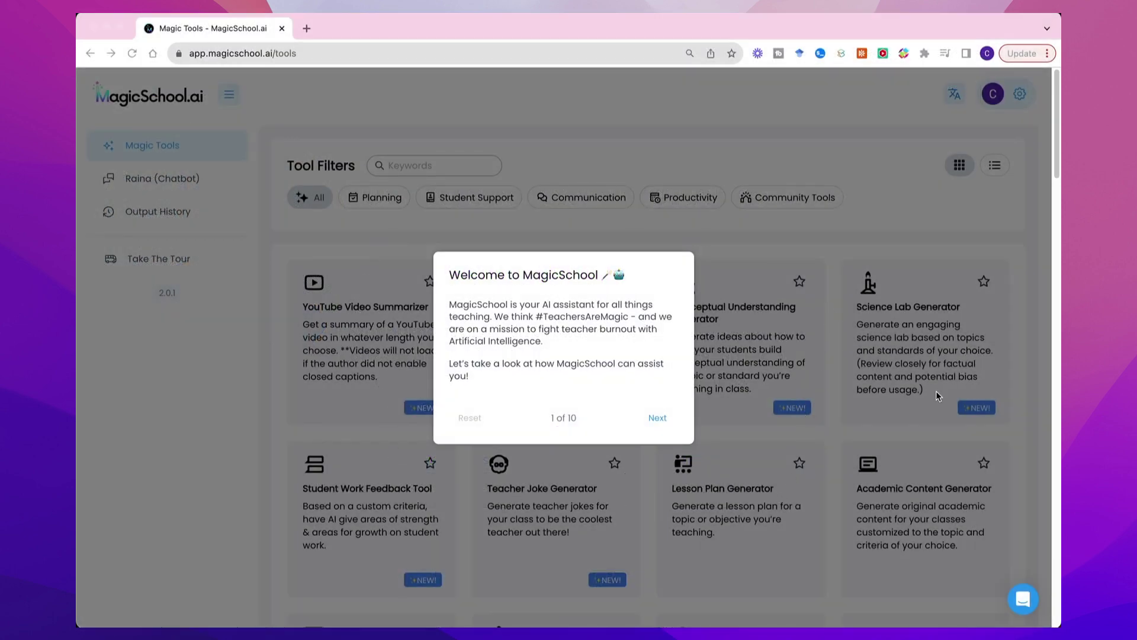
- Look over the catalogue of Magic Tools behind the welcome tour message
{"action": "scroll", "coordinate": [888, 303], "scroll_direction": "down", "scroll_amount": 1}
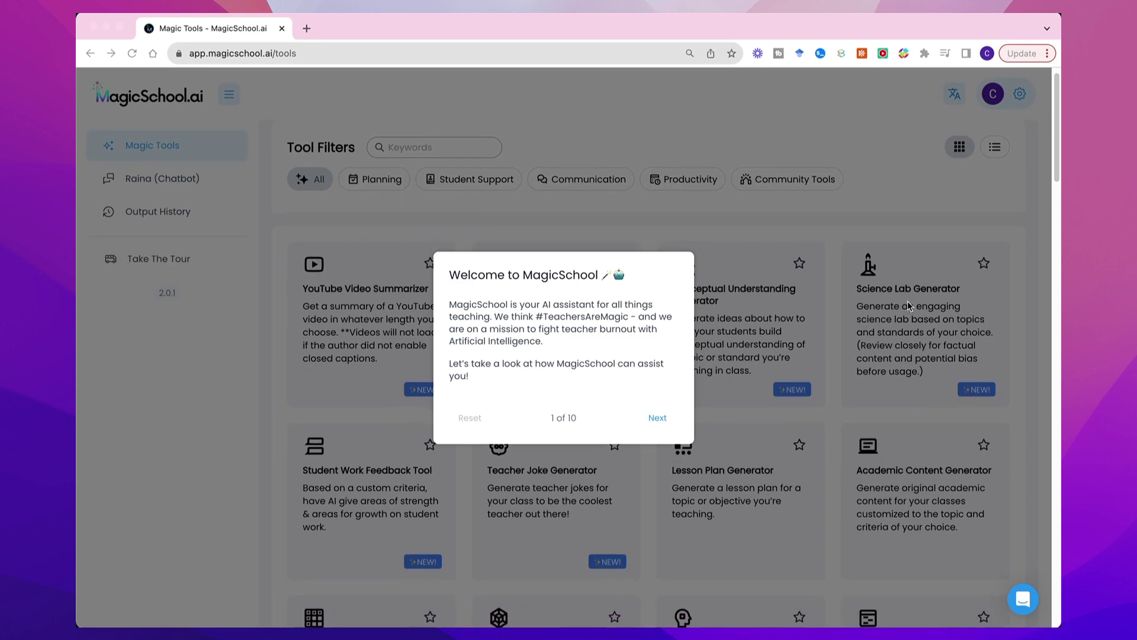
{"action": "scroll", "coordinate": [900, 302], "scroll_direction": "down", "scroll_amount": 3}
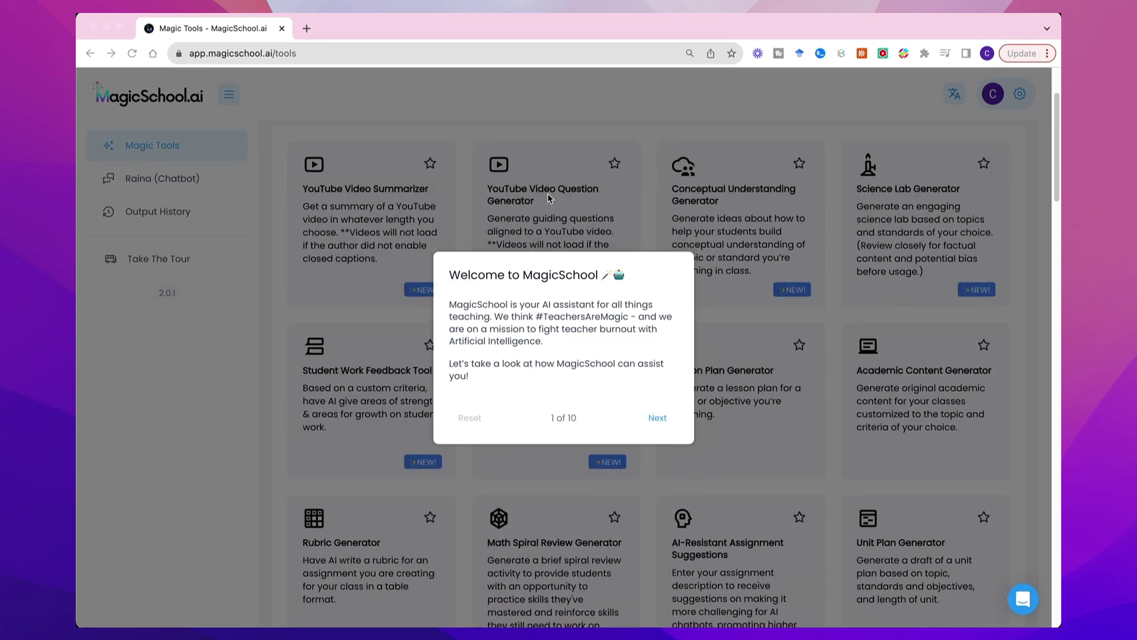
{"action": "scroll", "coordinate": [508, 180], "scroll_direction": "down", "scroll_amount": 1}
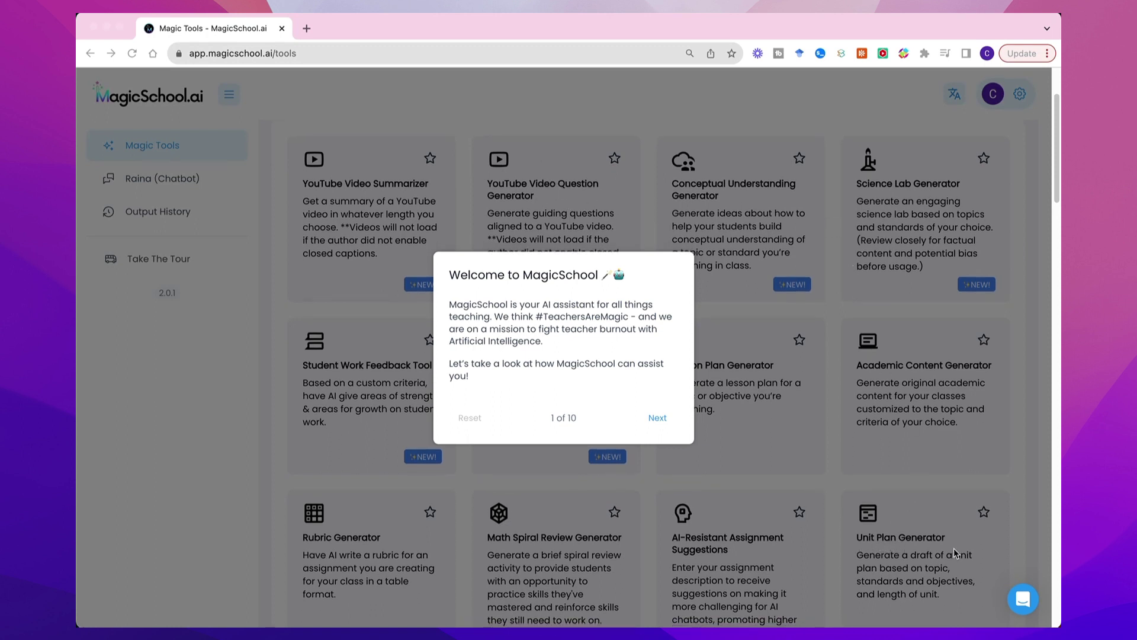
{"action": "scroll", "coordinate": [520, 552], "scroll_direction": "up", "scroll_amount": 2}
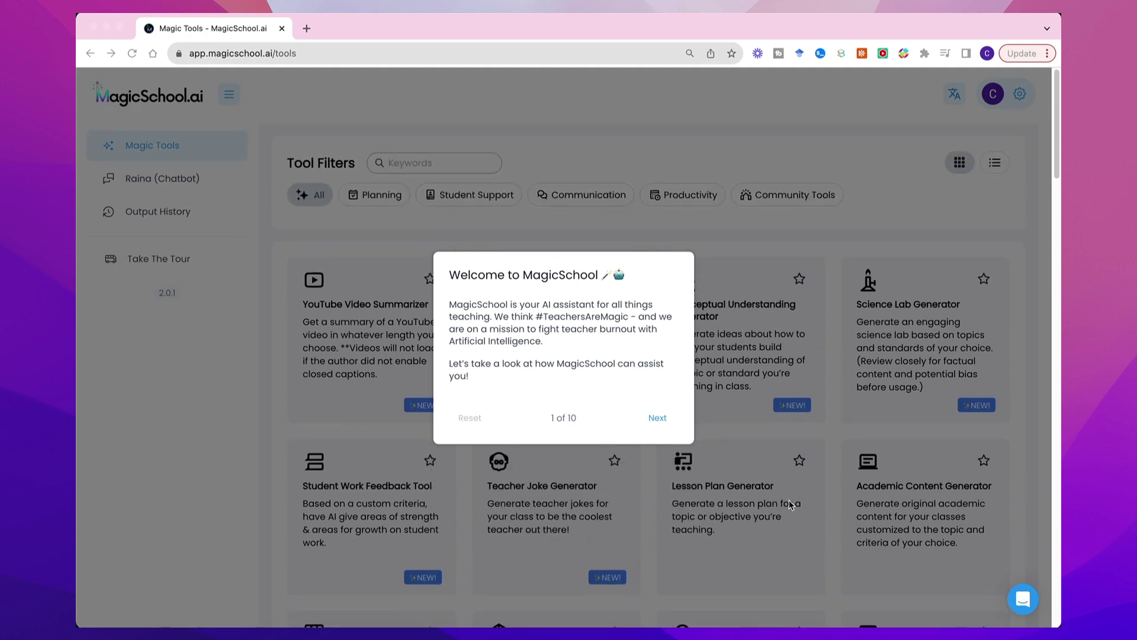
{"action": "scroll", "coordinate": [554, 498], "scroll_direction": "down", "scroll_amount": 2}
{"action": "scroll", "coordinate": [550, 499], "scroll_direction": "down", "scroll_amount": 3}
{"action": "scroll", "coordinate": [562, 492], "scroll_direction": "up", "scroll_amount": 5}
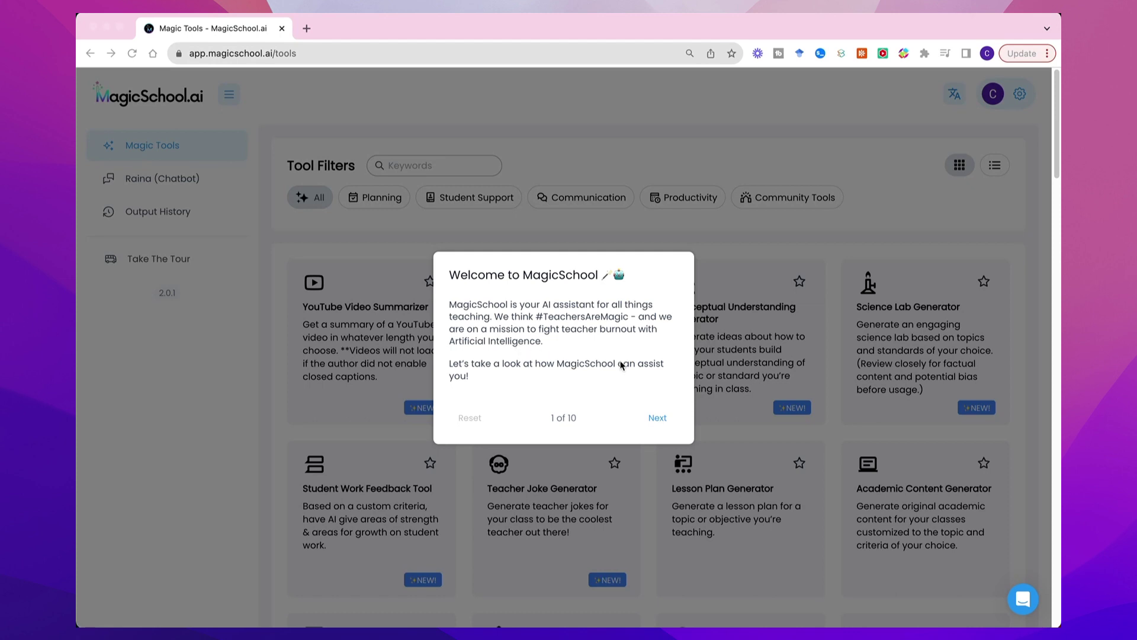
{"action": "scroll", "coordinate": [636, 385], "scroll_direction": "down", "scroll_amount": 1}
- Advance the welcome tour past the Magic Tools overview and open the suggested Rubric Generator tool
{"action": "left_click", "coordinate": [661, 393]}
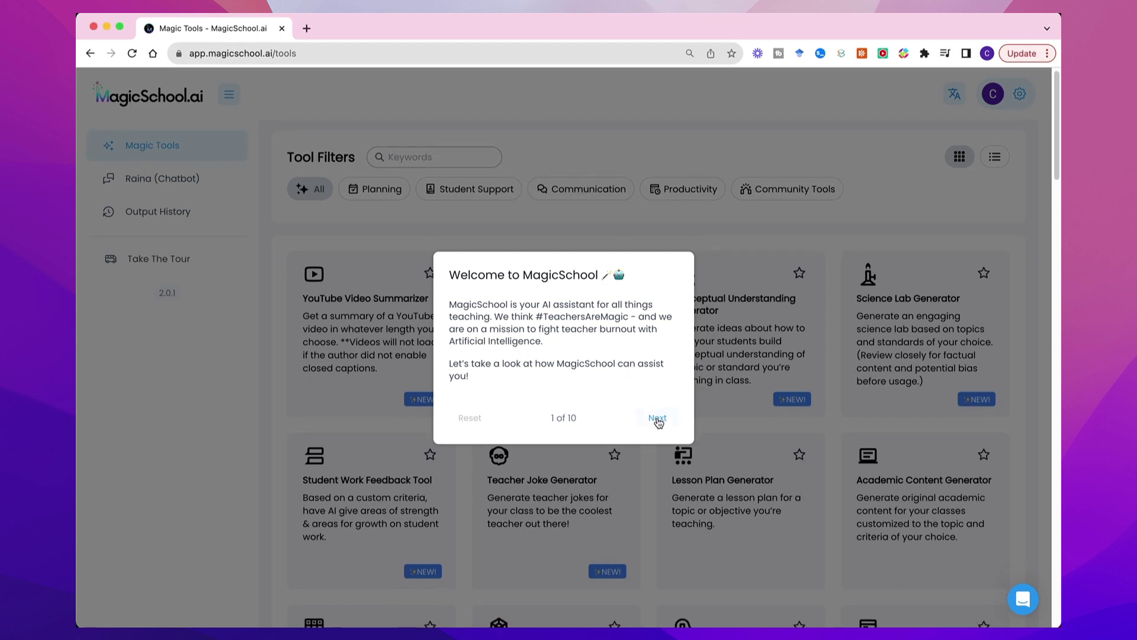
{"action": "left_click", "coordinate": [657, 419]}
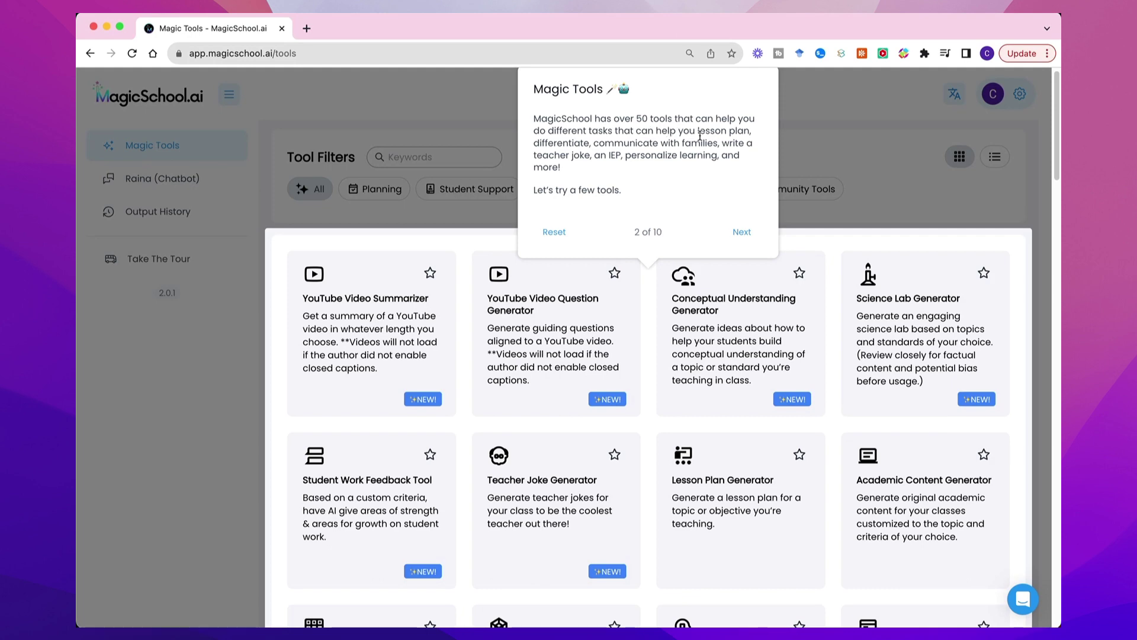
{"action": "left_click", "coordinate": [745, 231]}
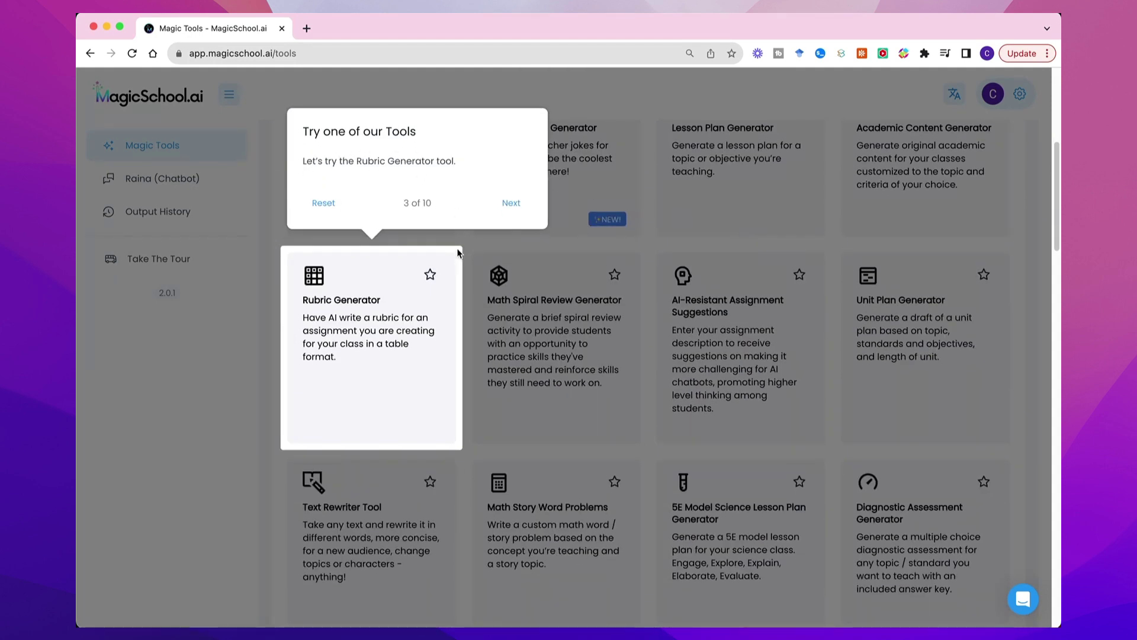
{"action": "left_click", "coordinate": [514, 203]}
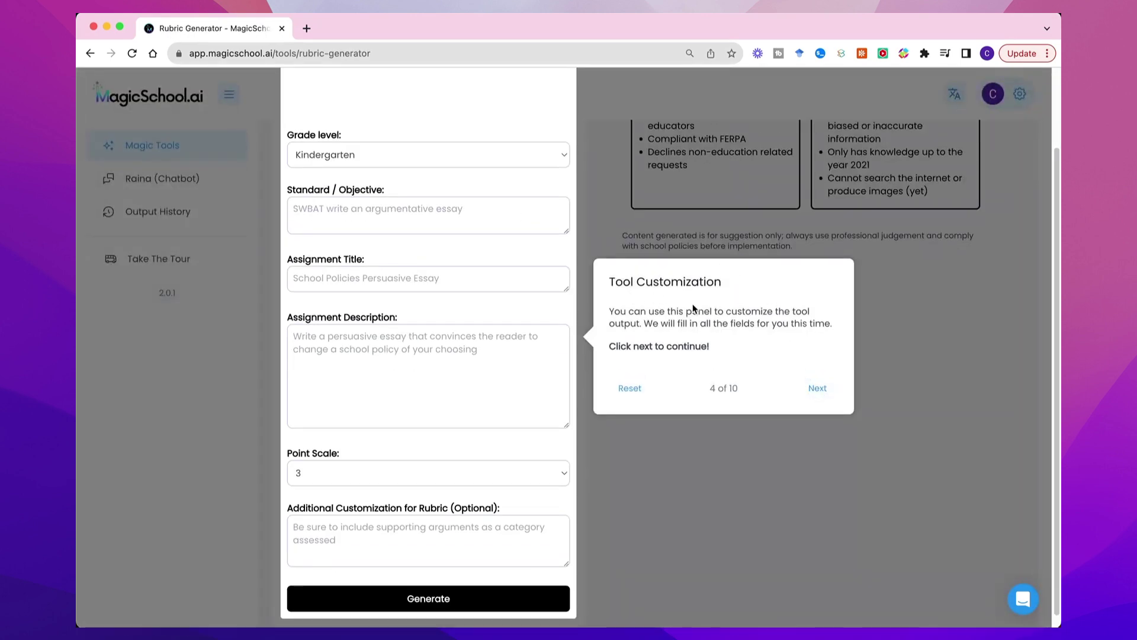
- Let the tour fill in the sample 9th grade School Policies Persuasive Essay details and generate the rubric
{"action": "left_click", "coordinate": [817, 390]}
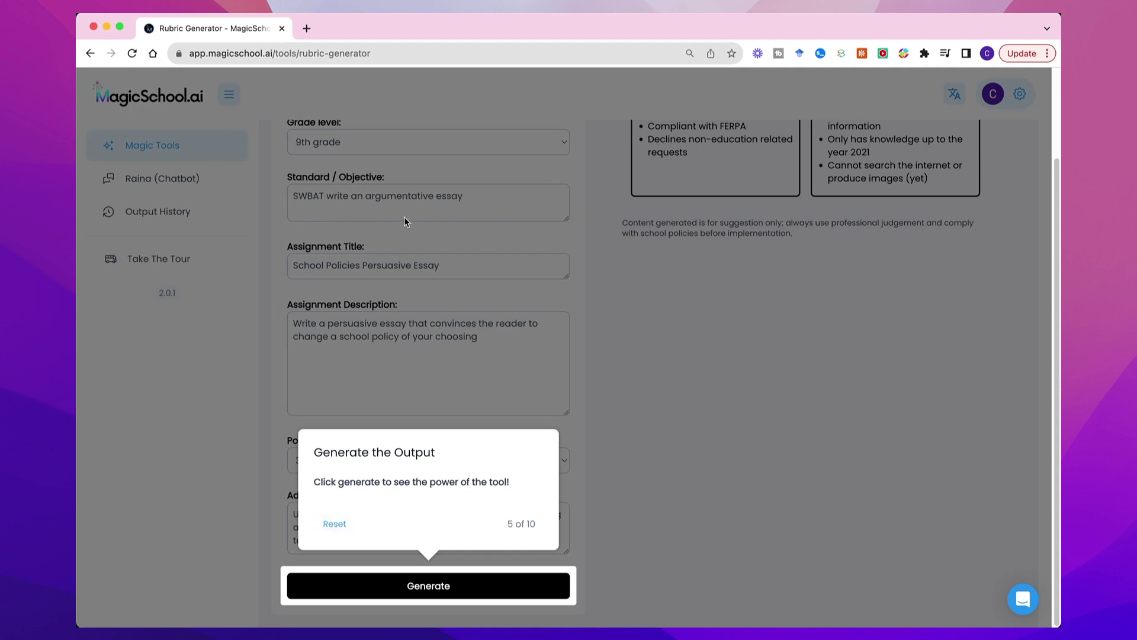
{"action": "left_click", "coordinate": [434, 592]}
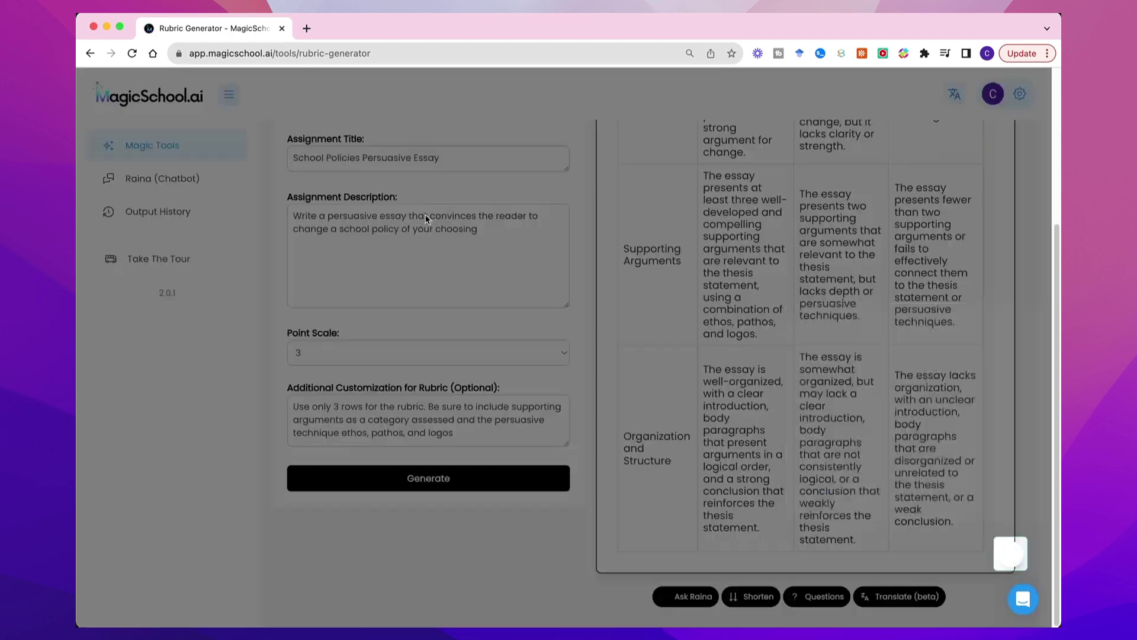
- Copy the generated essay rubric and use the Questions modifier to generate multiple choice questions from it
{"action": "scroll", "coordinate": [449, 200], "scroll_direction": "up", "scroll_amount": 5}
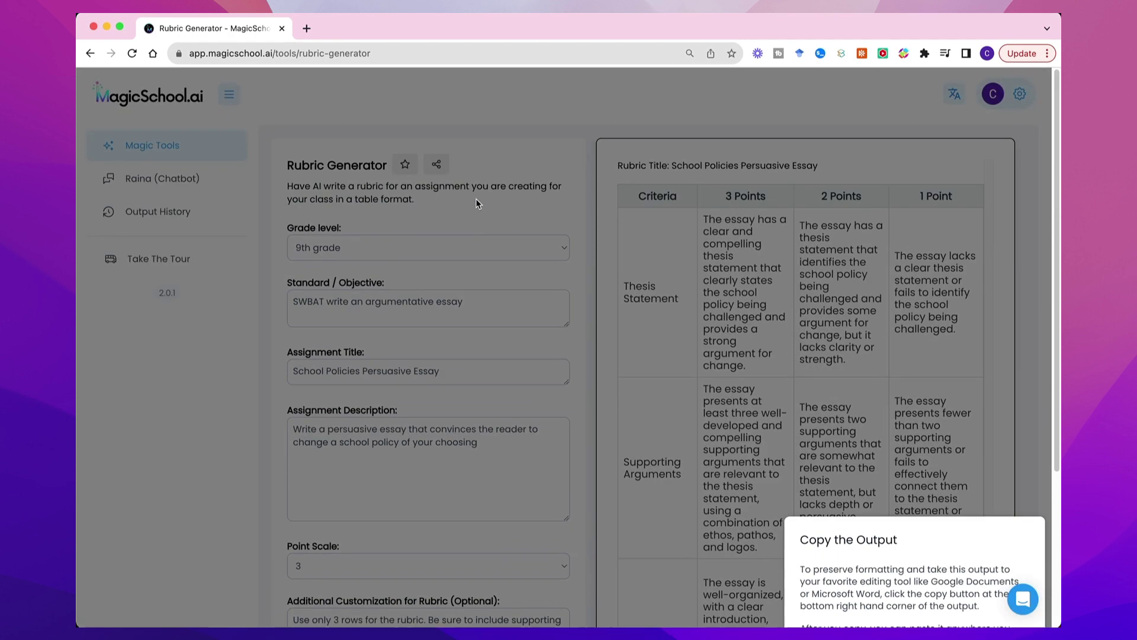
{"action": "scroll", "coordinate": [856, 412], "scroll_direction": "down", "scroll_amount": 4}
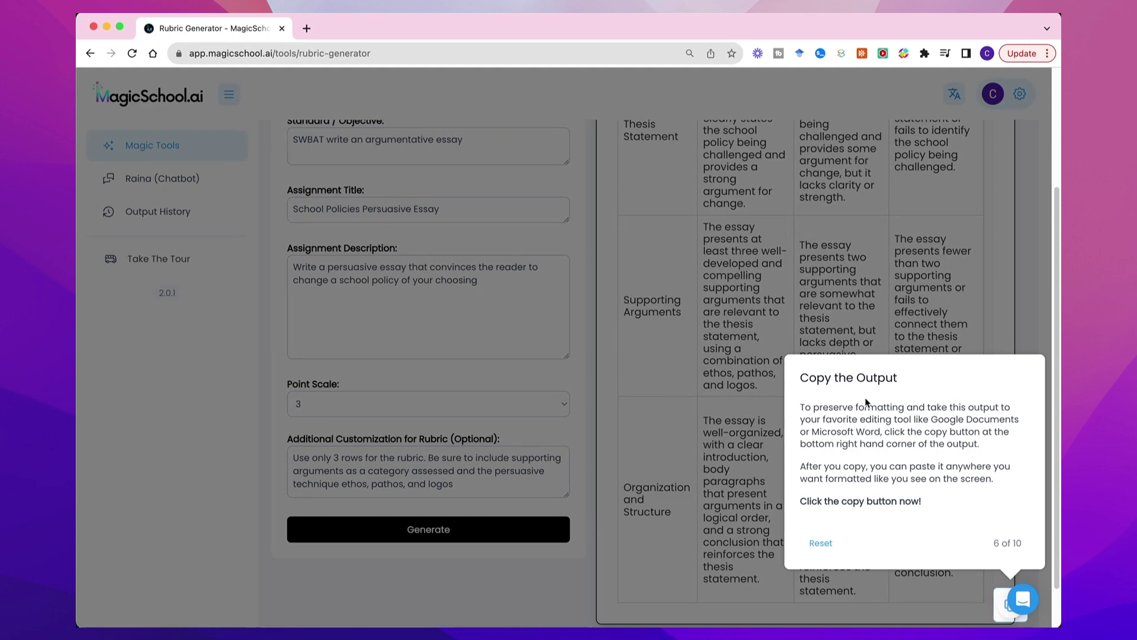
{"action": "scroll", "coordinate": [918, 438], "scroll_direction": "down", "scroll_amount": 1}
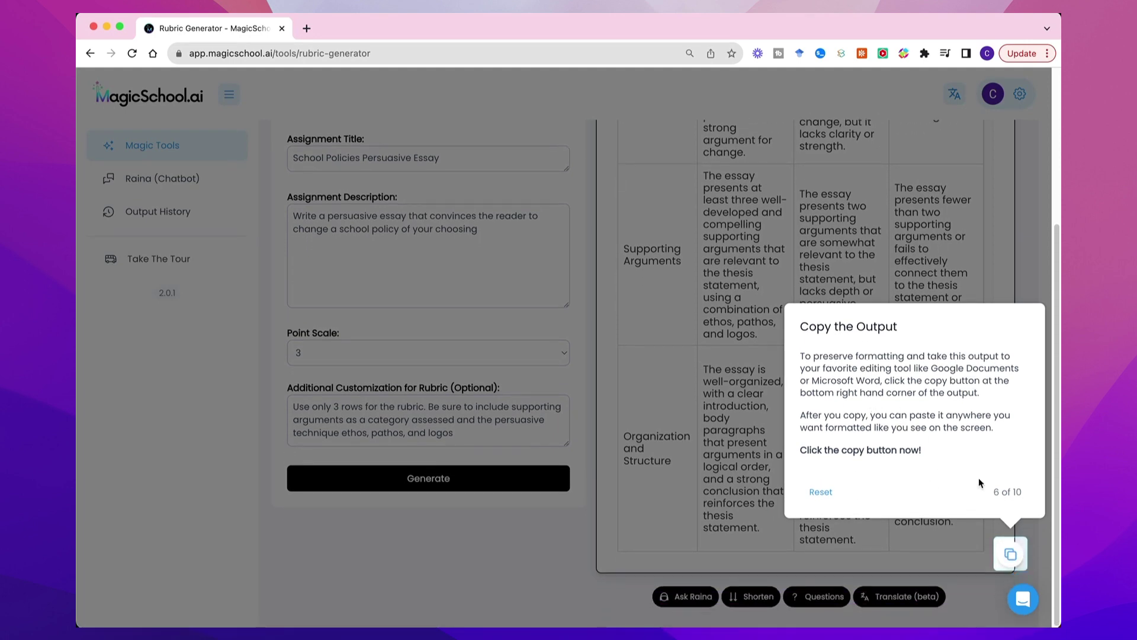
{"action": "left_click", "coordinate": [1011, 557]}
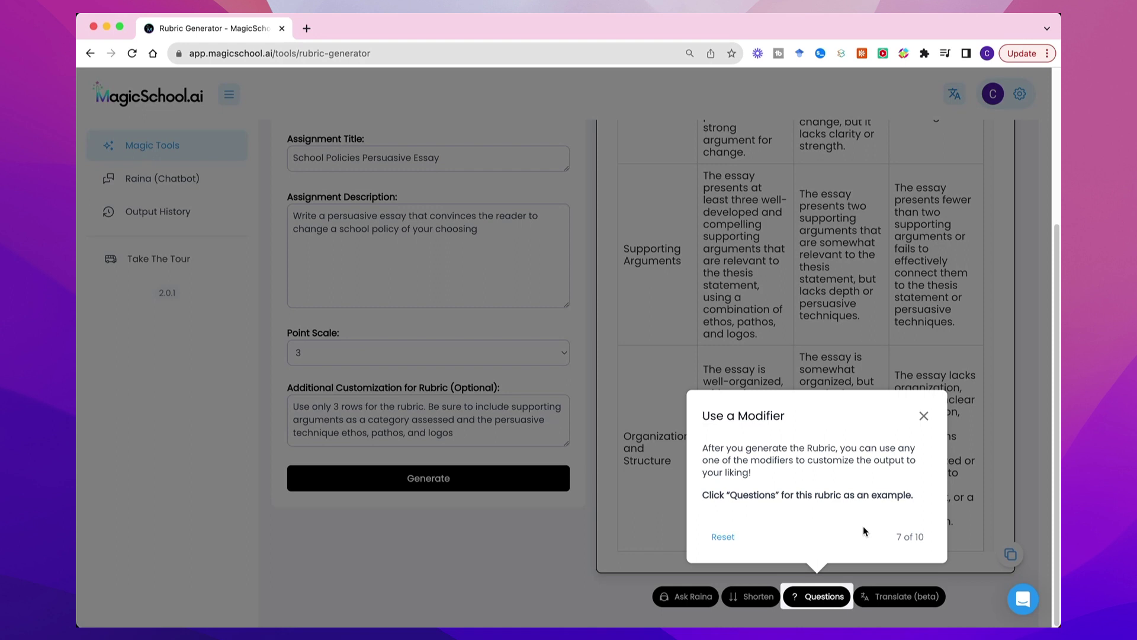
{"action": "left_click", "coordinate": [817, 598]}
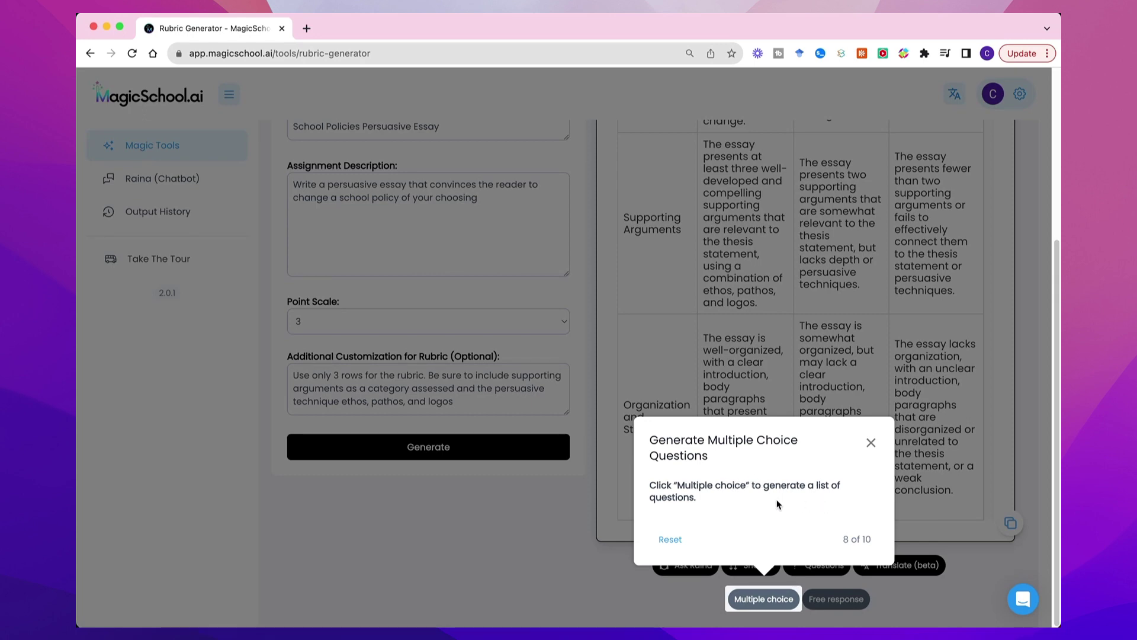
{"action": "left_click", "coordinate": [764, 599]}
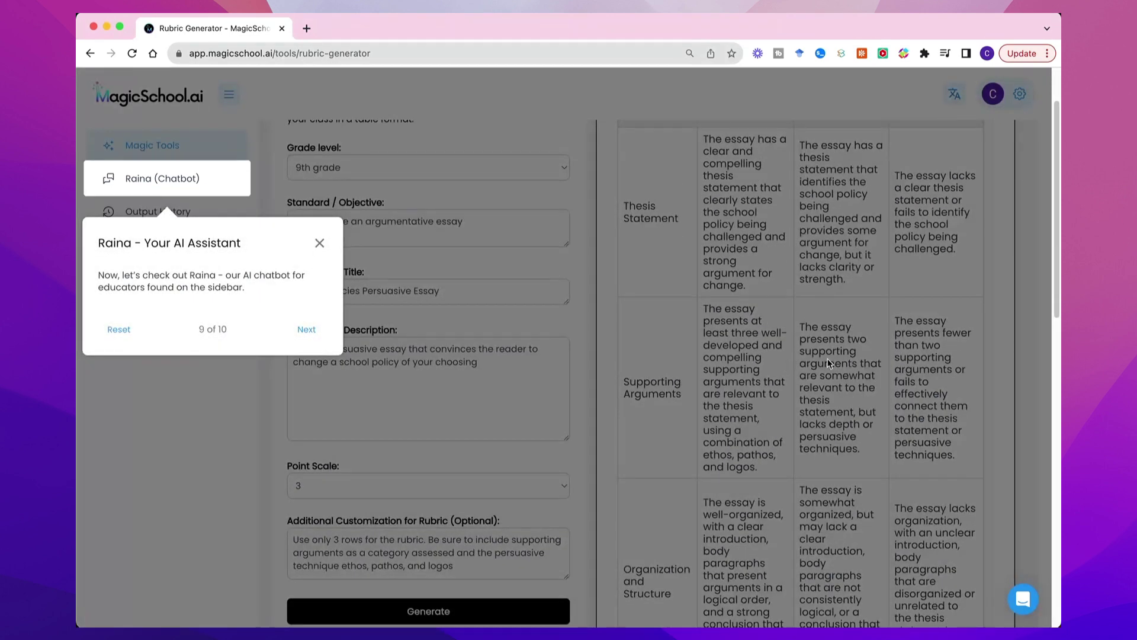
- Continue the tour to the Raina chatbot and send the prefilled question "How can I handle a tough parent conversation?"
{"action": "left_click", "coordinate": [306, 329]}
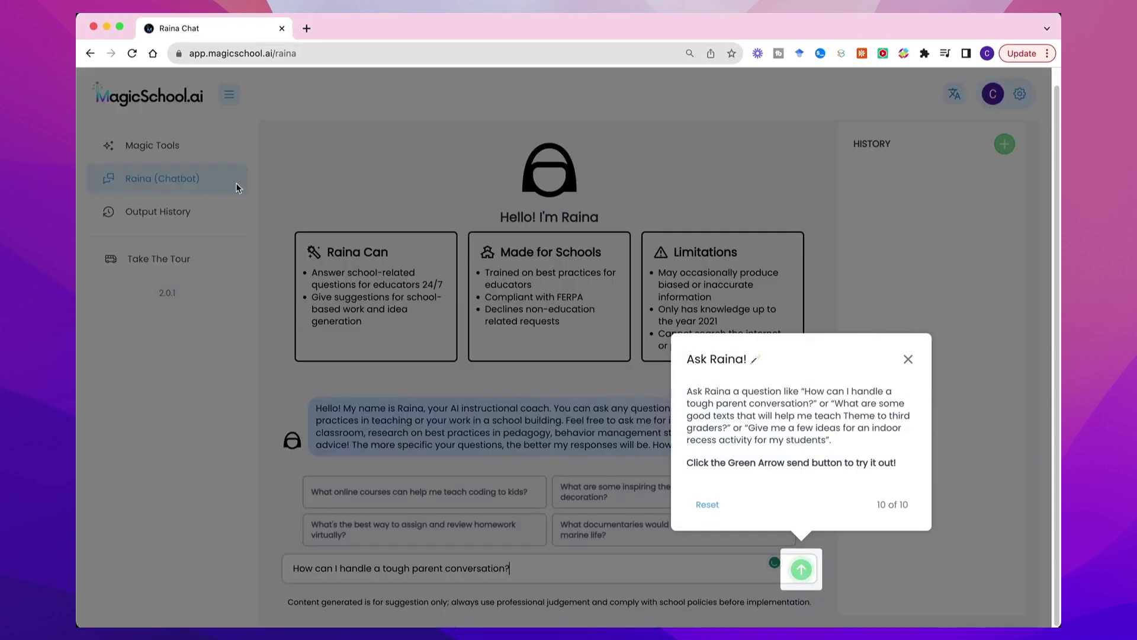
{"action": "left_click", "coordinate": [801, 568]}
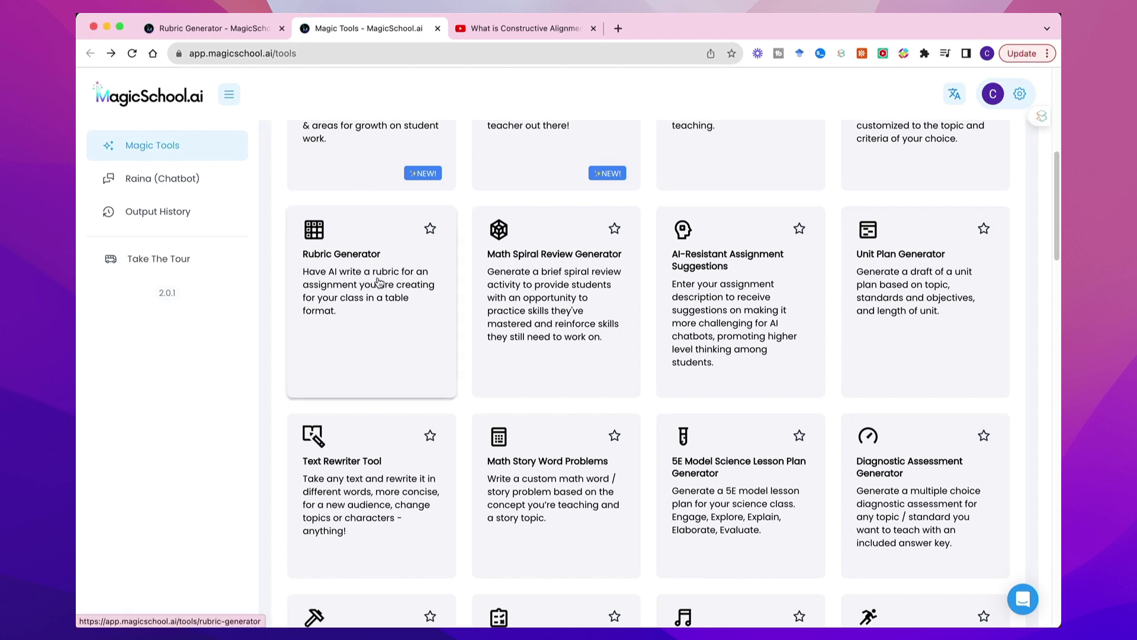
- Switch to the open Rubric Generator page with the video assignment and choose College as the grade level
{"action": "left_click", "coordinate": [251, 35]}
{"action": "scroll", "coordinate": [379, 245], "scroll_direction": "up", "scroll_amount": 3}
{"action": "scroll", "coordinate": [402, 258], "scroll_direction": "down", "scroll_amount": 3}
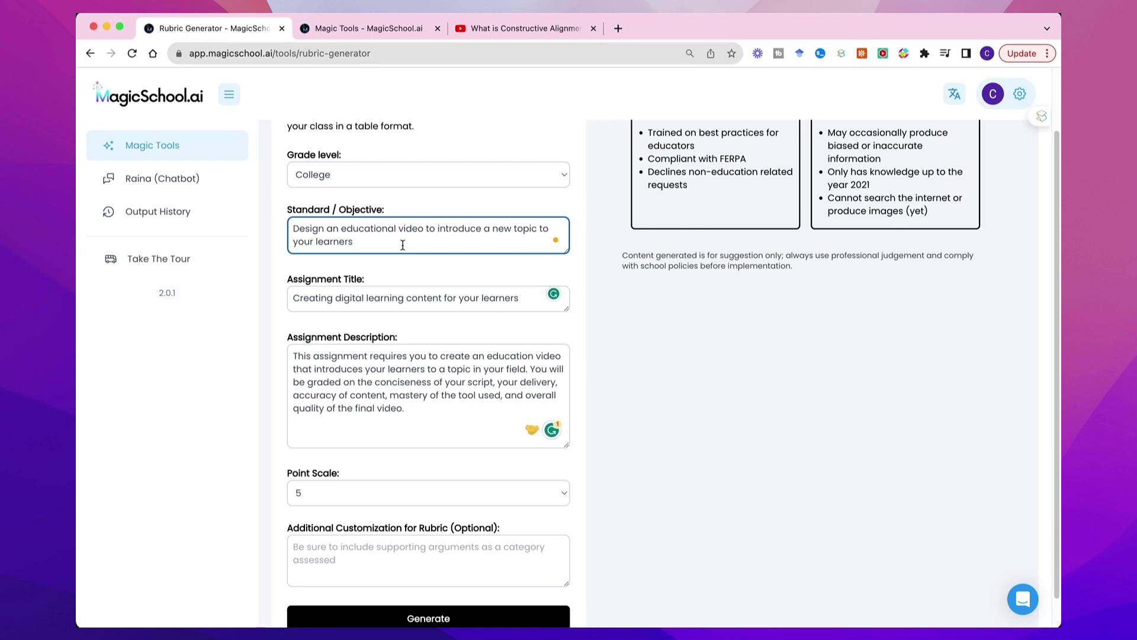
{"action": "left_click", "coordinate": [327, 176]}
{"action": "left_click", "coordinate": [410, 175]}
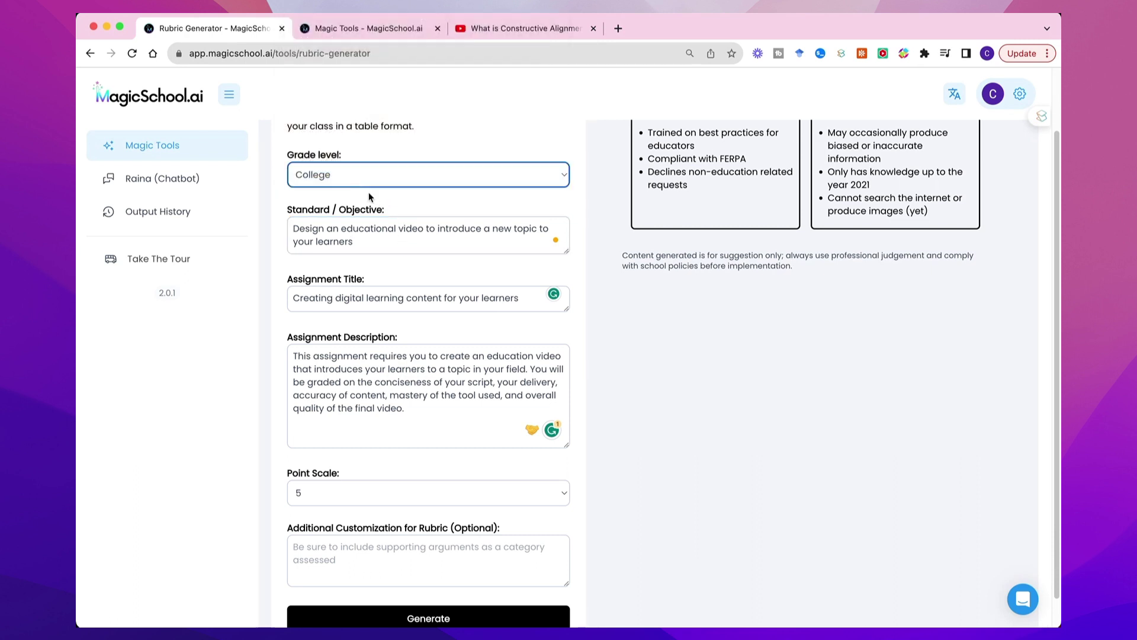
- Read through the objective, title and description entered for the educational video assignment
{"action": "scroll", "coordinate": [485, 210], "scroll_direction": "down", "scroll_amount": 1}
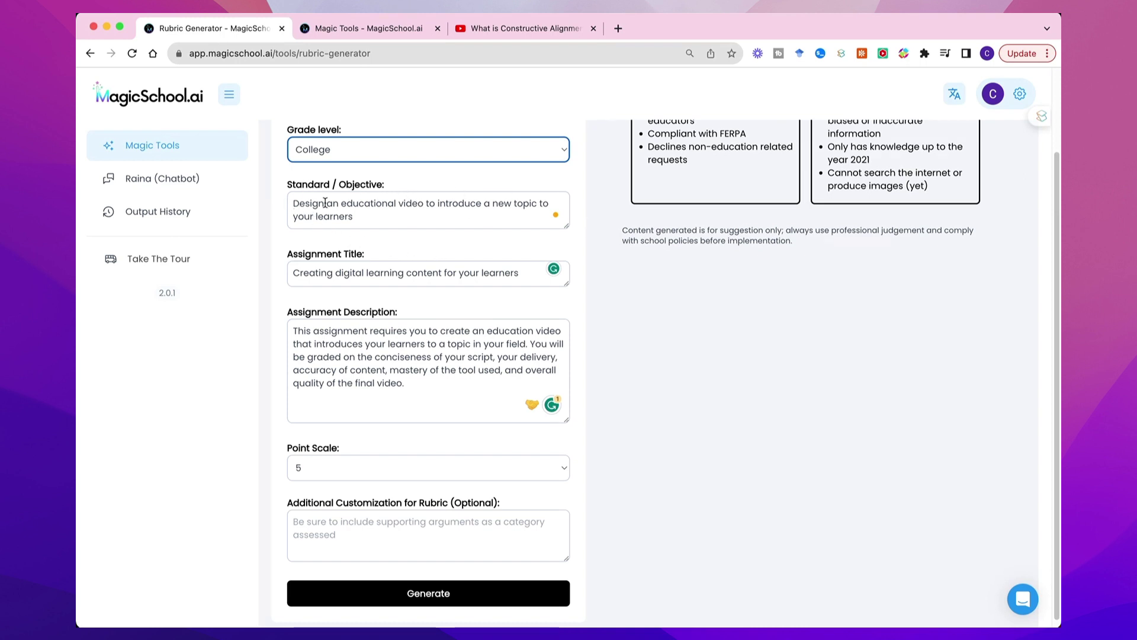
{"action": "left_click_drag", "start_coordinate": [294, 204], "coordinate": [431, 206]}
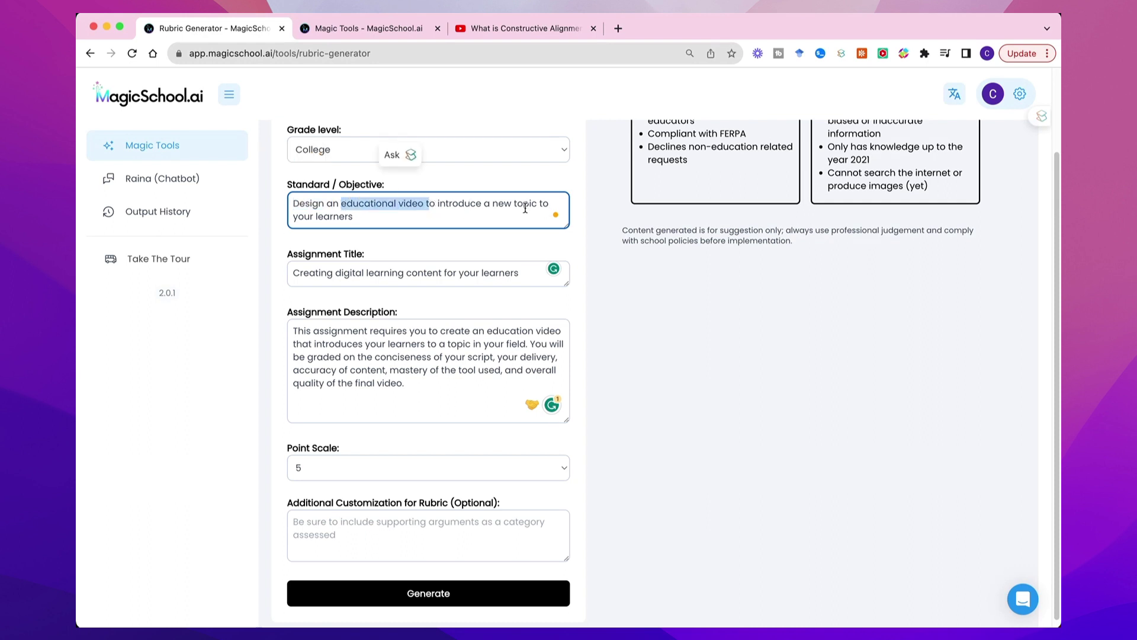
{"action": "left_click_drag", "start_coordinate": [360, 218], "coordinate": [502, 198]}
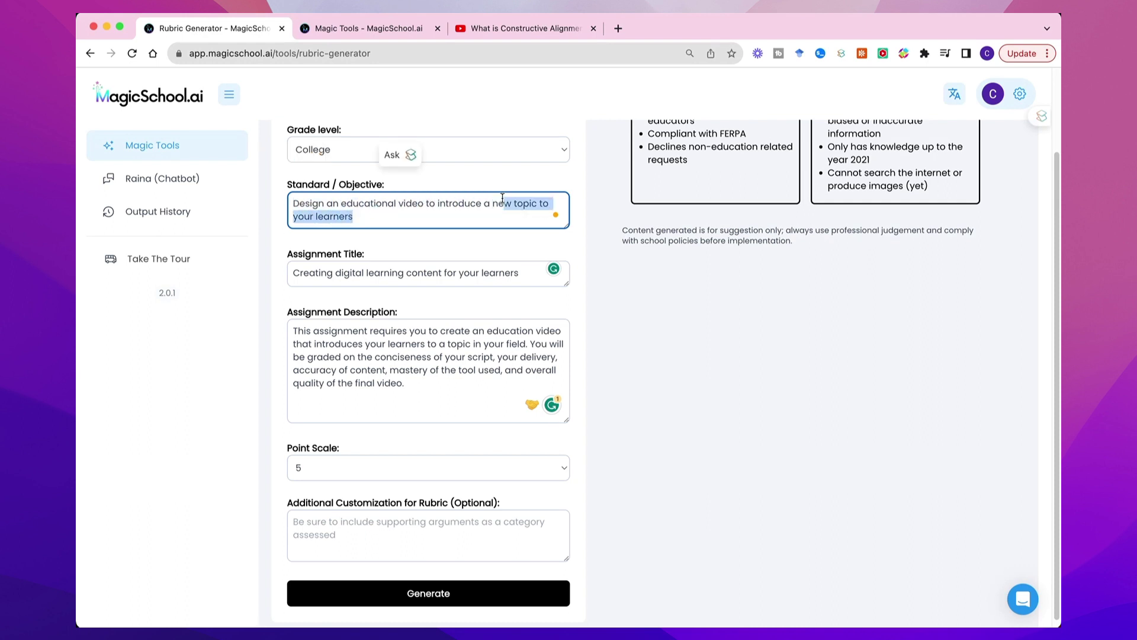
{"action": "left_click", "coordinate": [435, 238]}
{"action": "scroll", "coordinate": [414, 243], "scroll_direction": "down", "scroll_amount": 1}
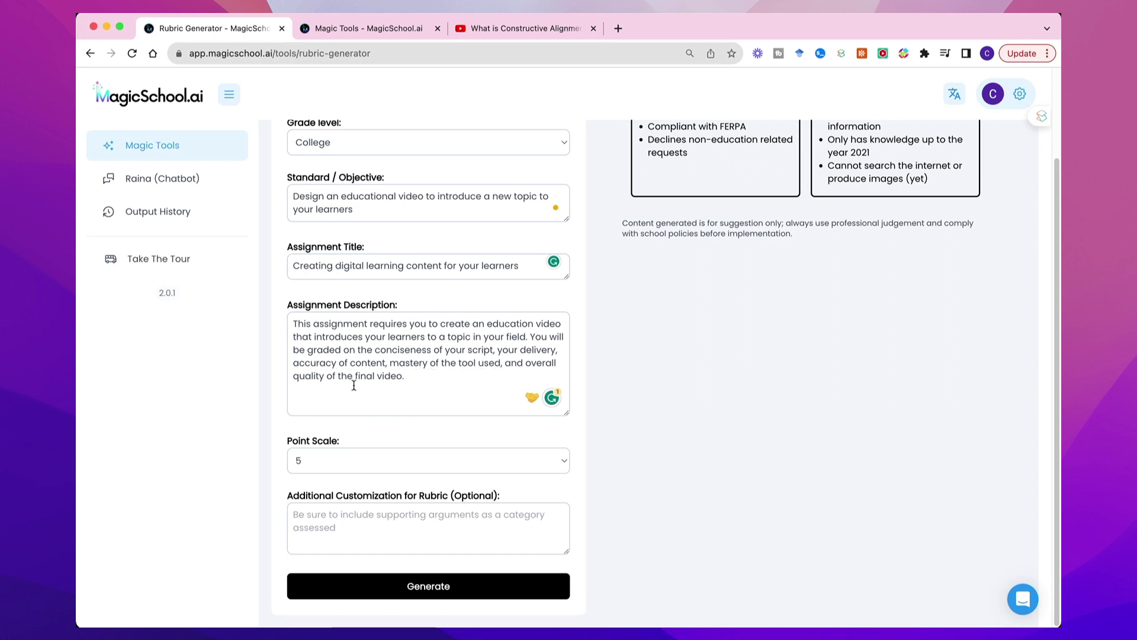
- Choose a point scale of 5 and generate the rubric for the educational video assignment
{"action": "left_click", "coordinate": [404, 465]}
{"action": "left_click", "coordinate": [413, 465]}
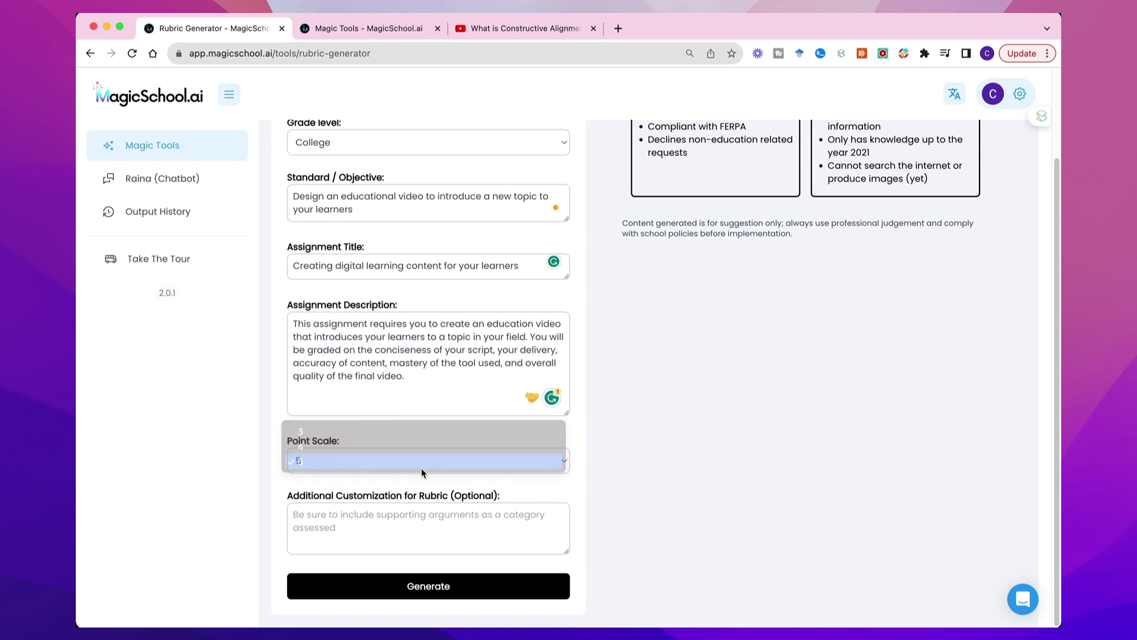
{"action": "left_click", "coordinate": [438, 588]}
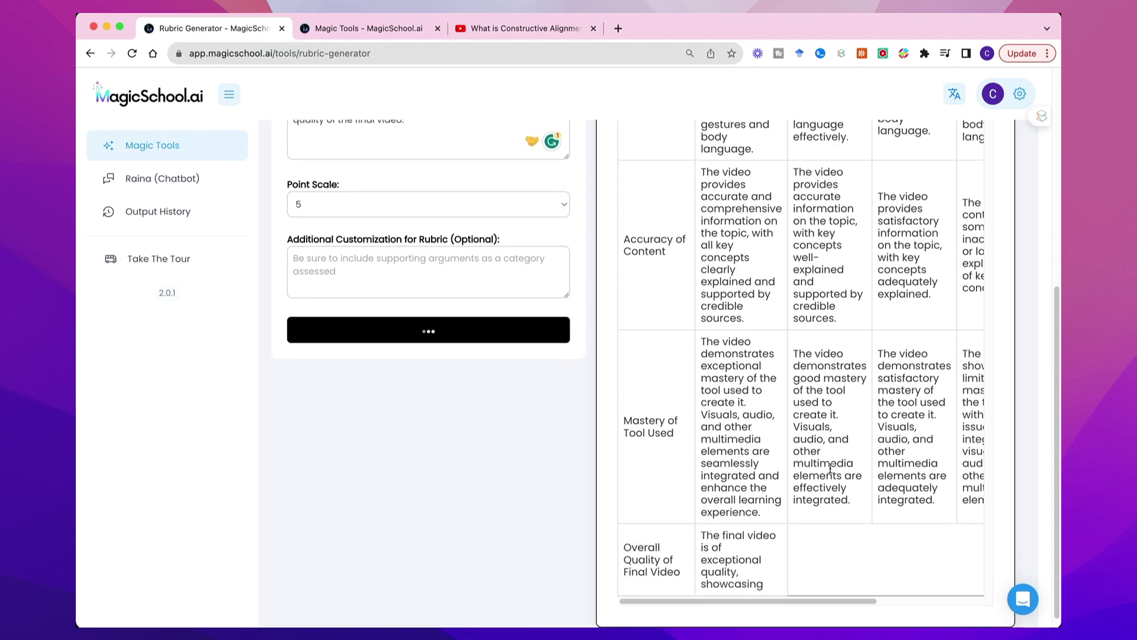
- Examine the generated educational video rubric across all its criteria and every rating column
{"action": "mouse_move", "coordinate": [809, 588]}
{"action": "left_mouse_down"}
{"action": "mouse_move", "coordinate": [952, 598]}
{"action": "mouse_move", "coordinate": [804, 588]}
{"action": "left_mouse_up"}
{"action": "scroll", "coordinate": [892, 433], "scroll_direction": "up", "scroll_amount": 3}
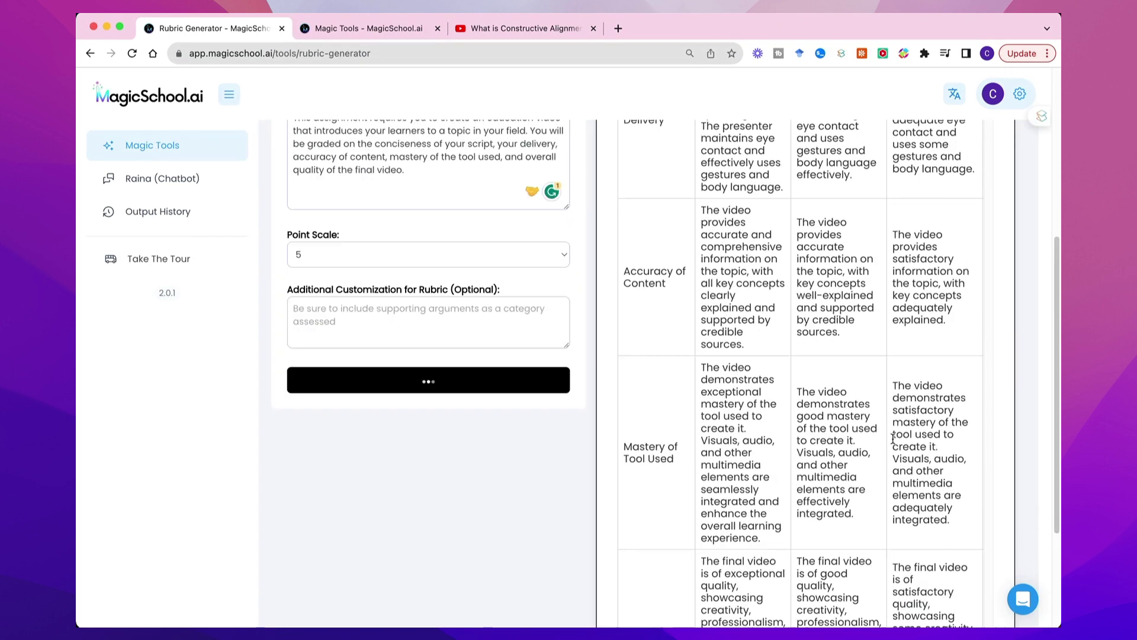
{"action": "scroll", "coordinate": [892, 433], "scroll_direction": "up", "scroll_amount": 8}
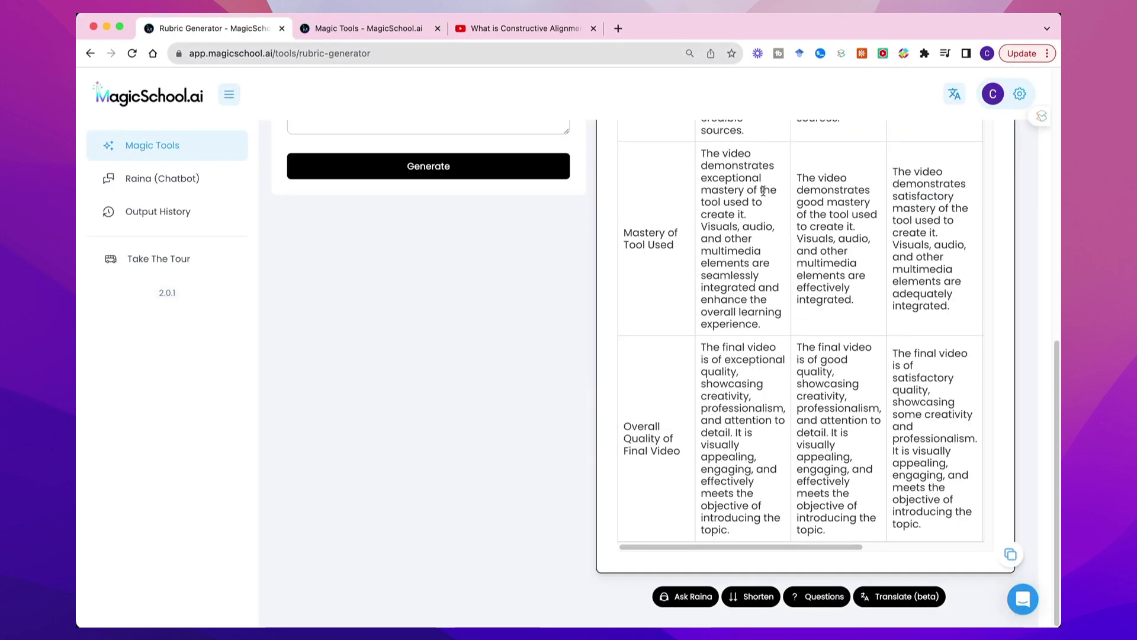
{"action": "scroll", "coordinate": [829, 532], "scroll_direction": "up", "scroll_amount": 10}
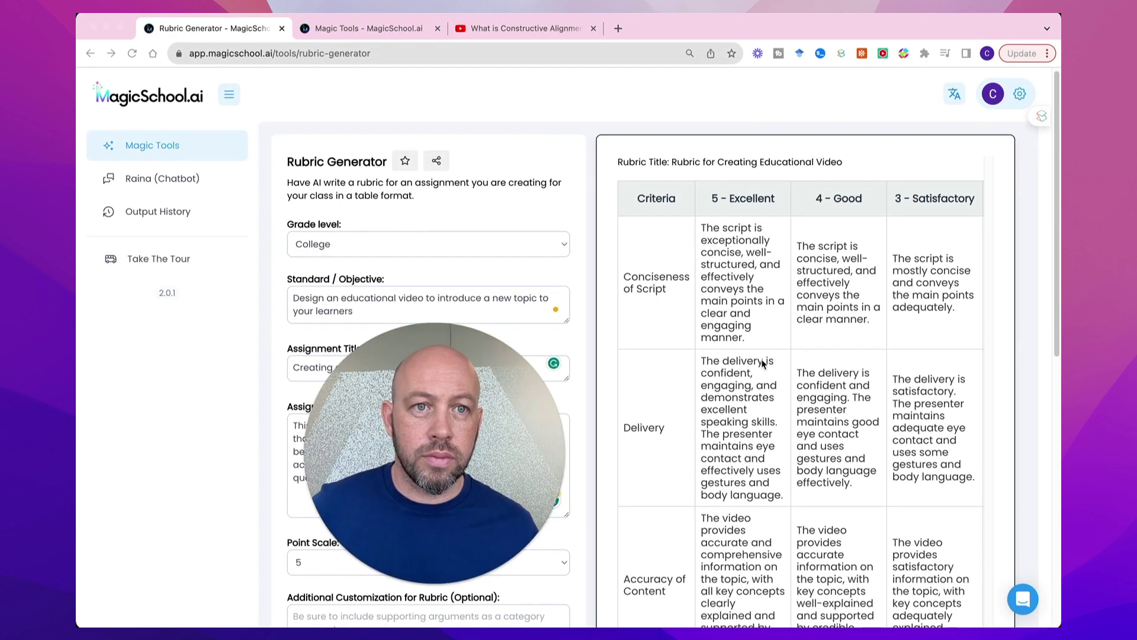
{"action": "scroll", "coordinate": [829, 384], "scroll_direction": "down", "scroll_amount": 4}
{"action": "scroll", "coordinate": [837, 340], "scroll_direction": "down", "scroll_amount": 5}
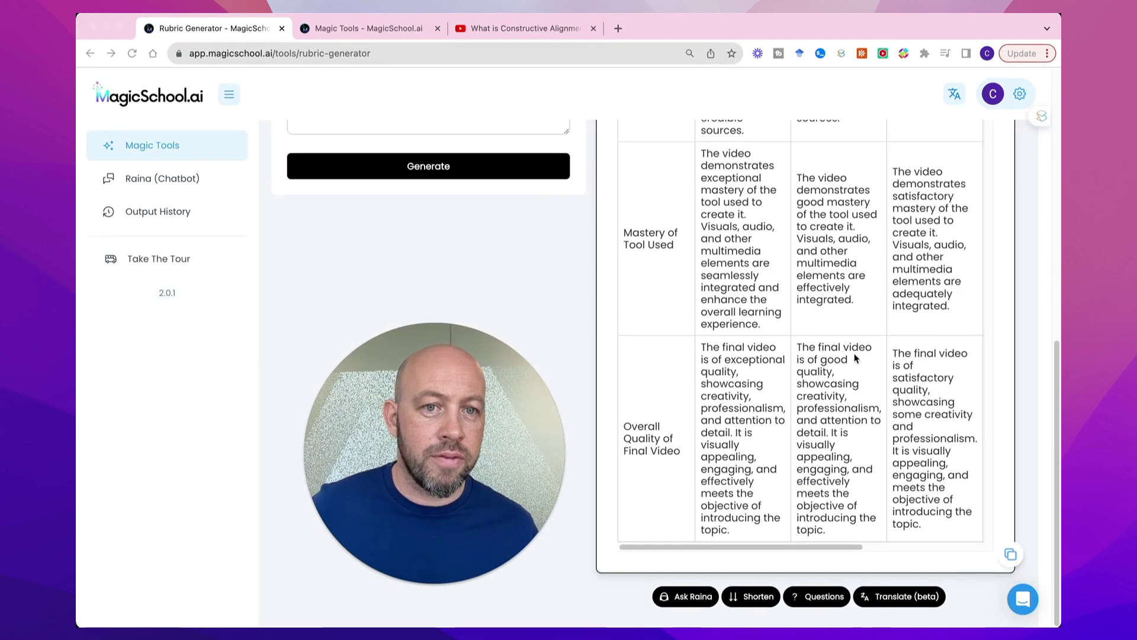
{"action": "scroll", "coordinate": [857, 353], "scroll_direction": "up", "scroll_amount": 6}
{"action": "scroll", "coordinate": [857, 354], "scroll_direction": "up", "scroll_amount": 3}
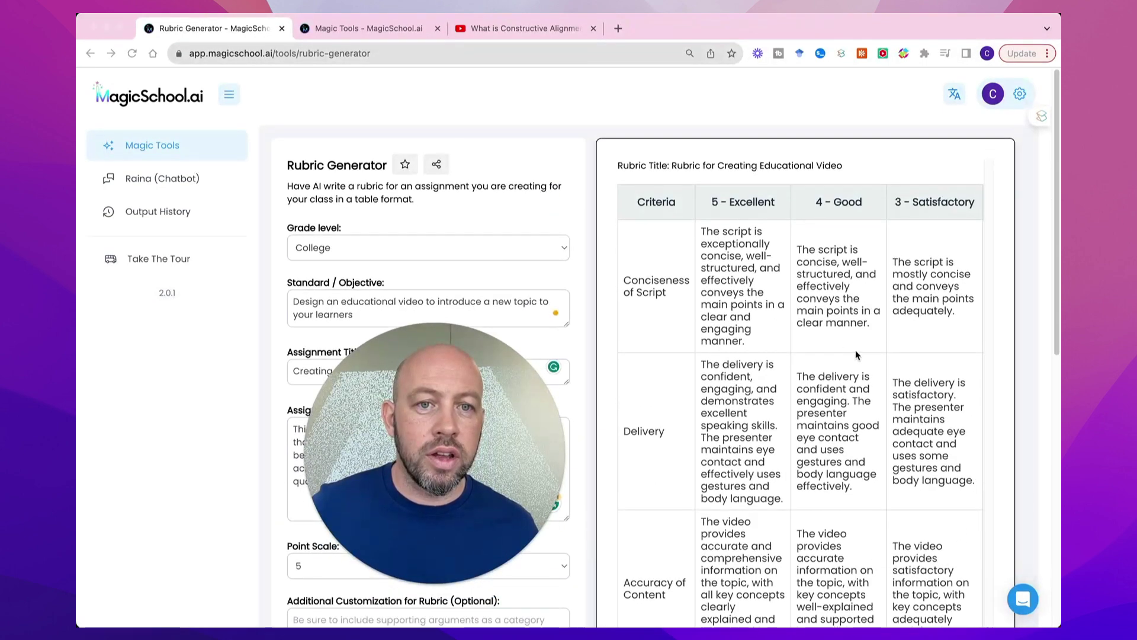
{"action": "scroll", "coordinate": [784, 533], "scroll_direction": "down", "scroll_amount": 8}
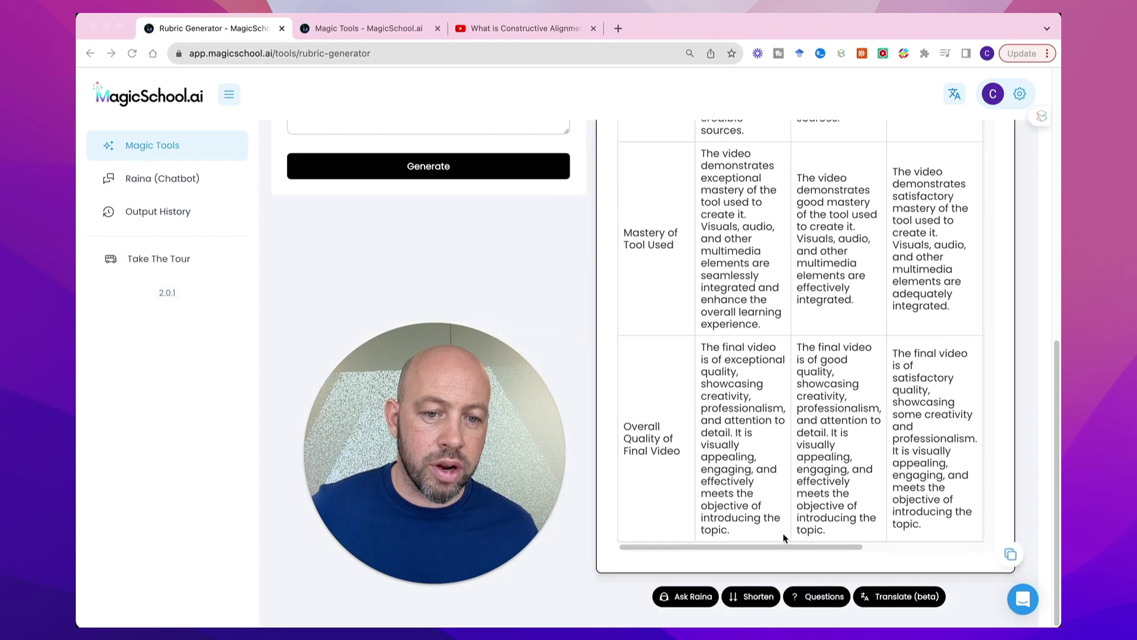
{"action": "left_click_drag", "start_coordinate": [836, 545], "coordinate": [953, 542]}
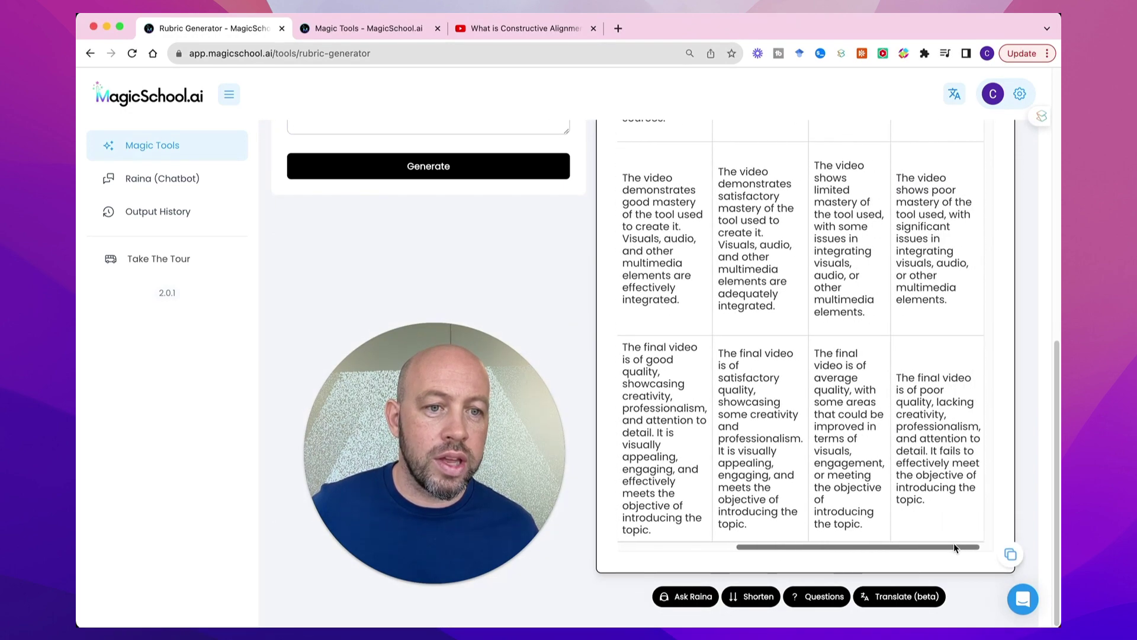
{"action": "scroll", "coordinate": [920, 471], "scroll_direction": "up", "scroll_amount": 7}
{"action": "scroll", "coordinate": [920, 471], "scroll_direction": "up", "scroll_amount": 2}
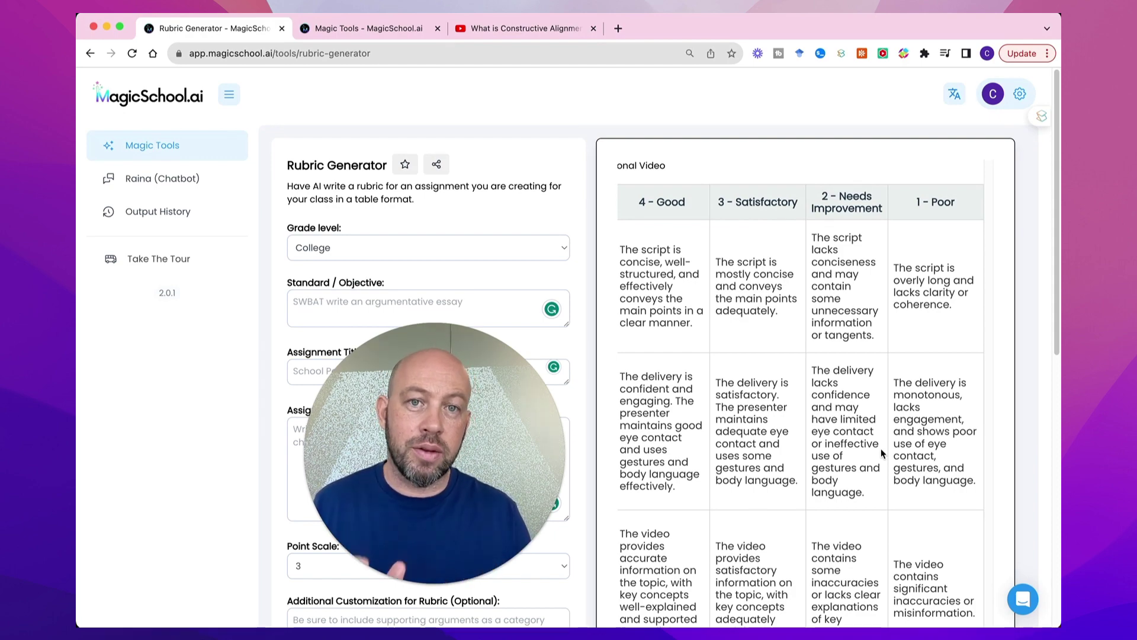
- Review the remaining criteria of the generated video rubric and close the Rubric Generator page
{"action": "scroll", "coordinate": [777, 402], "scroll_direction": "down", "scroll_amount": 5}
{"action": "scroll", "coordinate": [778, 402], "scroll_direction": "down", "scroll_amount": 3}
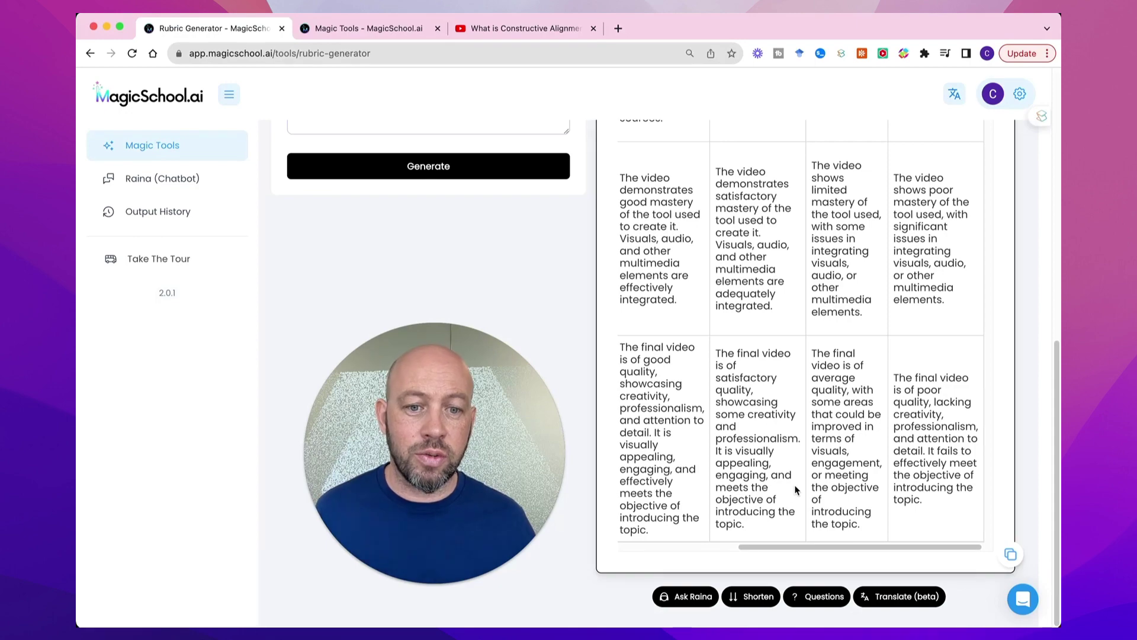
{"action": "scroll", "coordinate": [795, 489], "scroll_direction": "up", "scroll_amount": 5}
{"action": "key", "text": "super+w"}
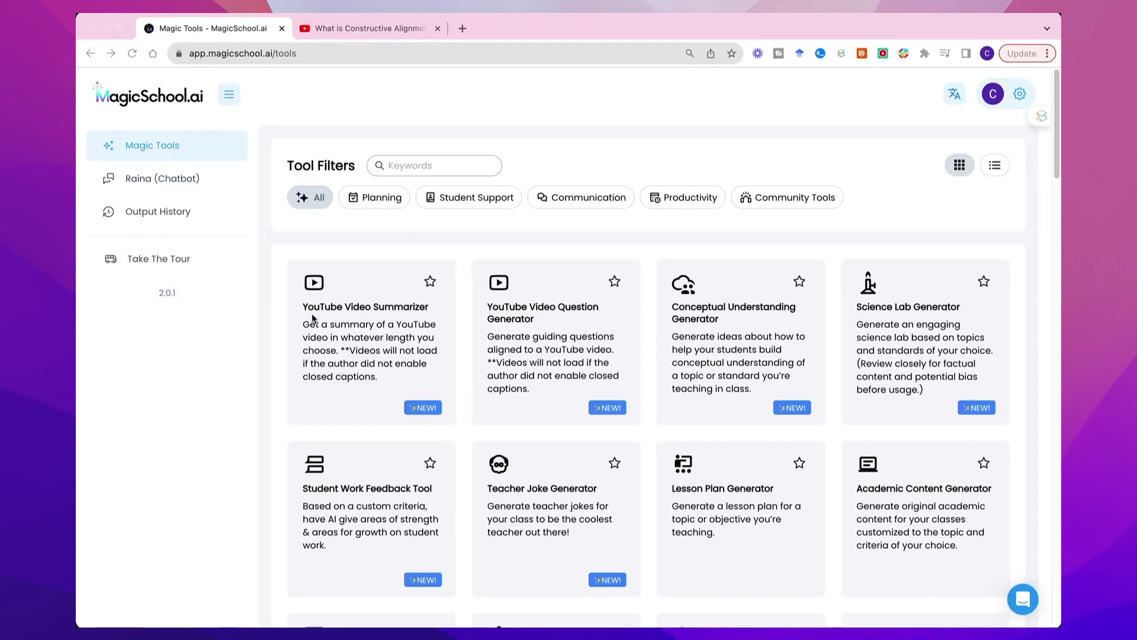
- Open the YouTube Video Summarizer and set the length of summary to 1 paragraph
{"action": "left_click", "coordinate": [377, 347]}
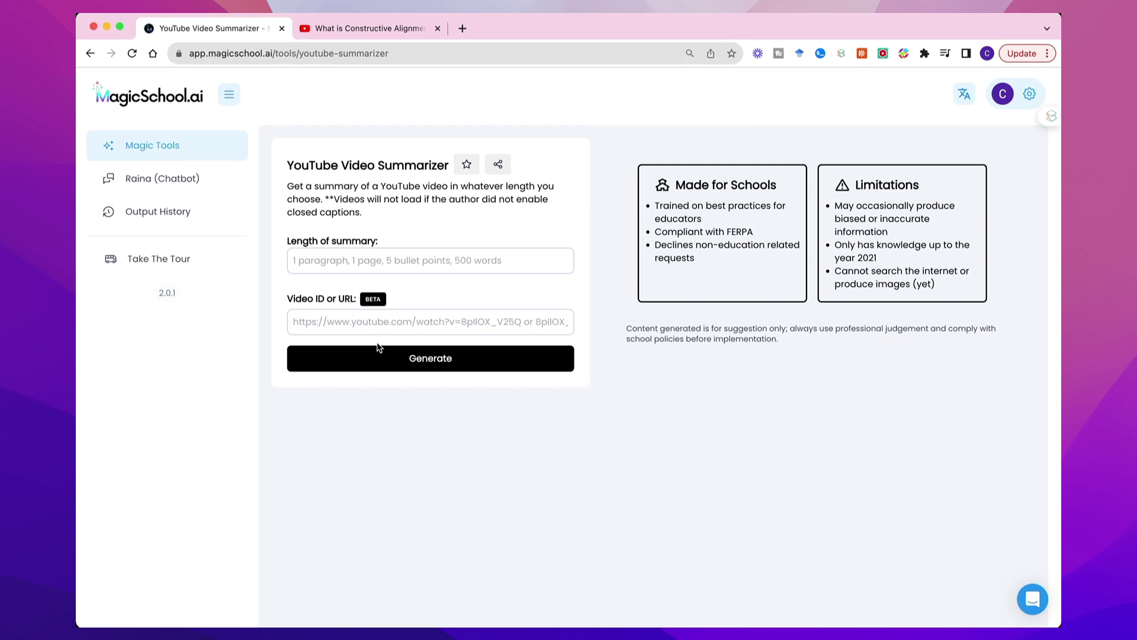
{"action": "left_click", "coordinate": [324, 260]}
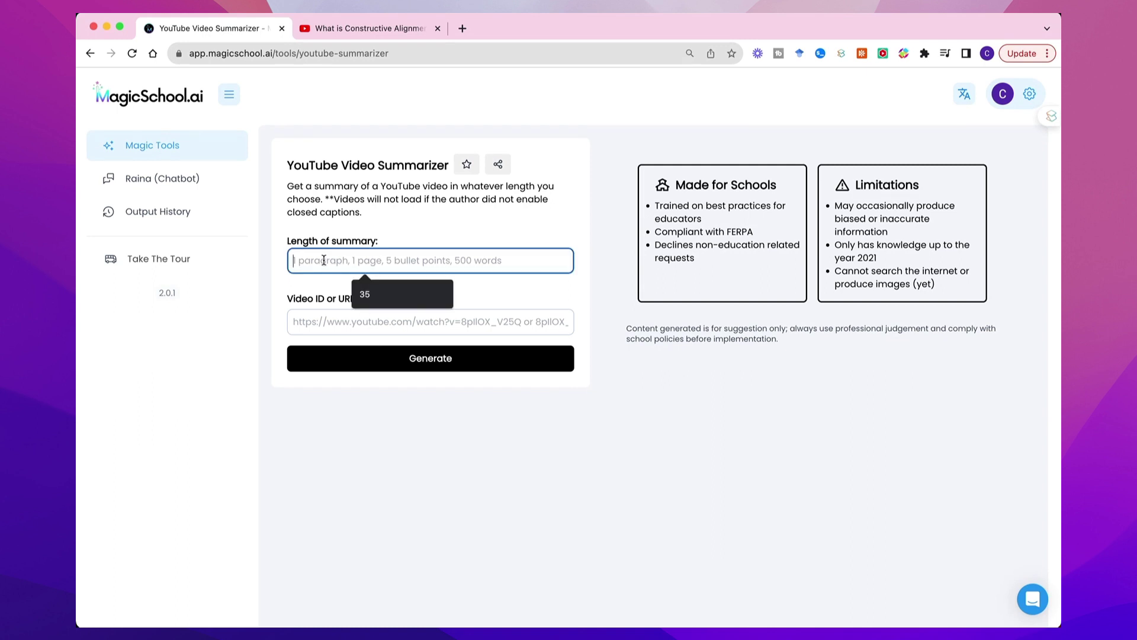
{"action": "type", "text": "1 par"}
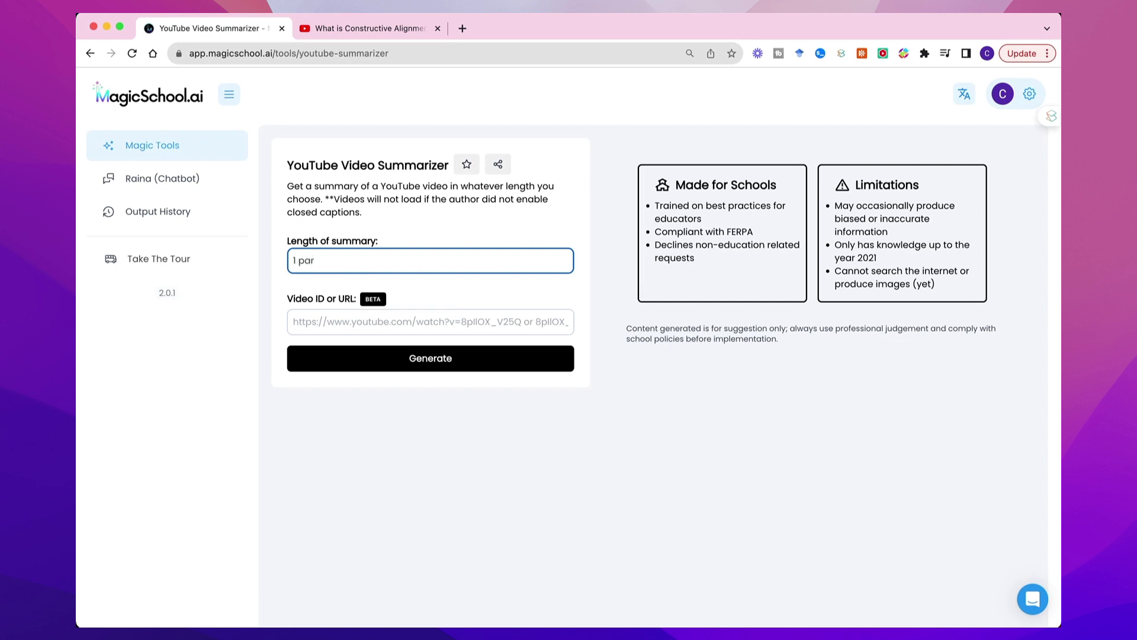
{"action": "type", "text": "agraph"}
- Copy the URL of the YouTube video "What is Constructive Alignment?" into the summarizer and generate the summary
{"action": "left_click", "coordinate": [328, 325]}
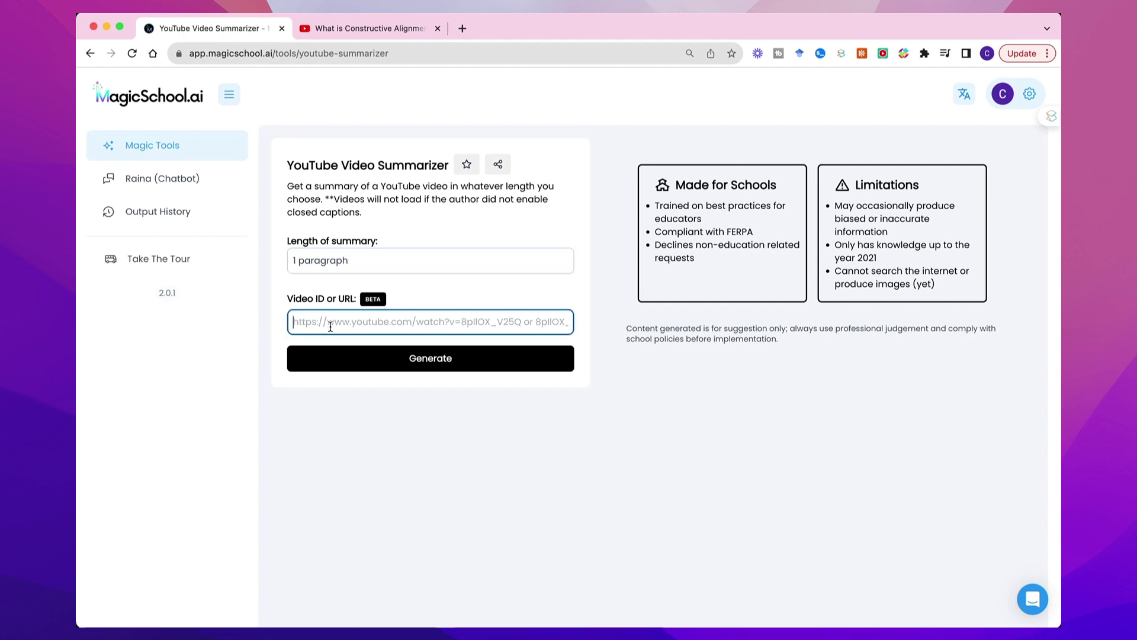
{"action": "left_click", "coordinate": [379, 28]}
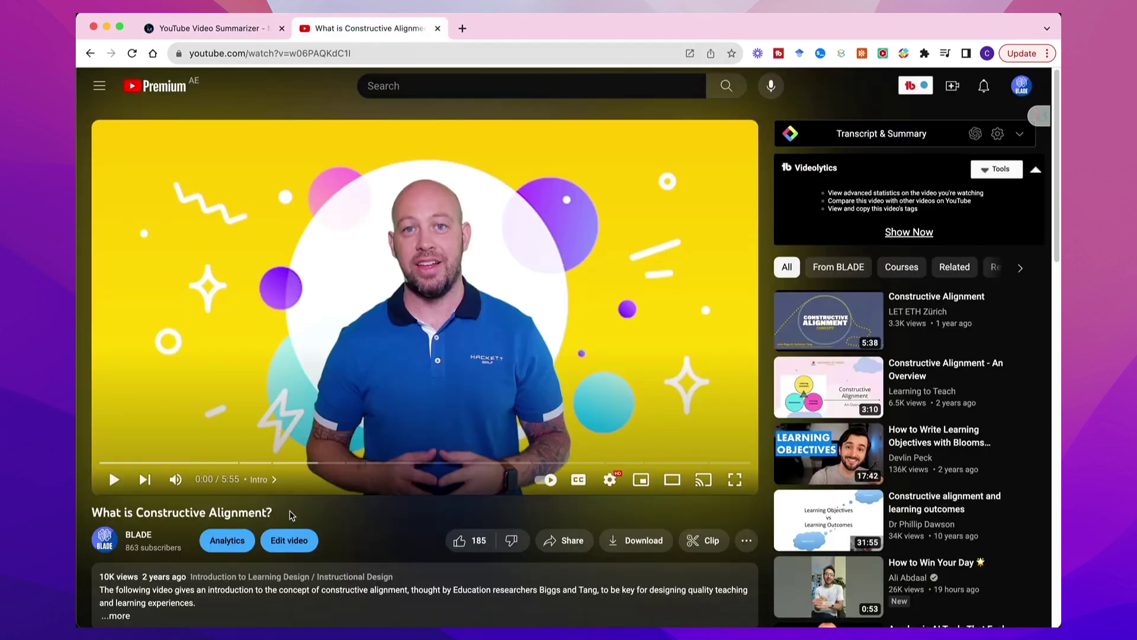
{"action": "scroll", "coordinate": [374, 363], "scroll_direction": "down", "scroll_amount": 3}
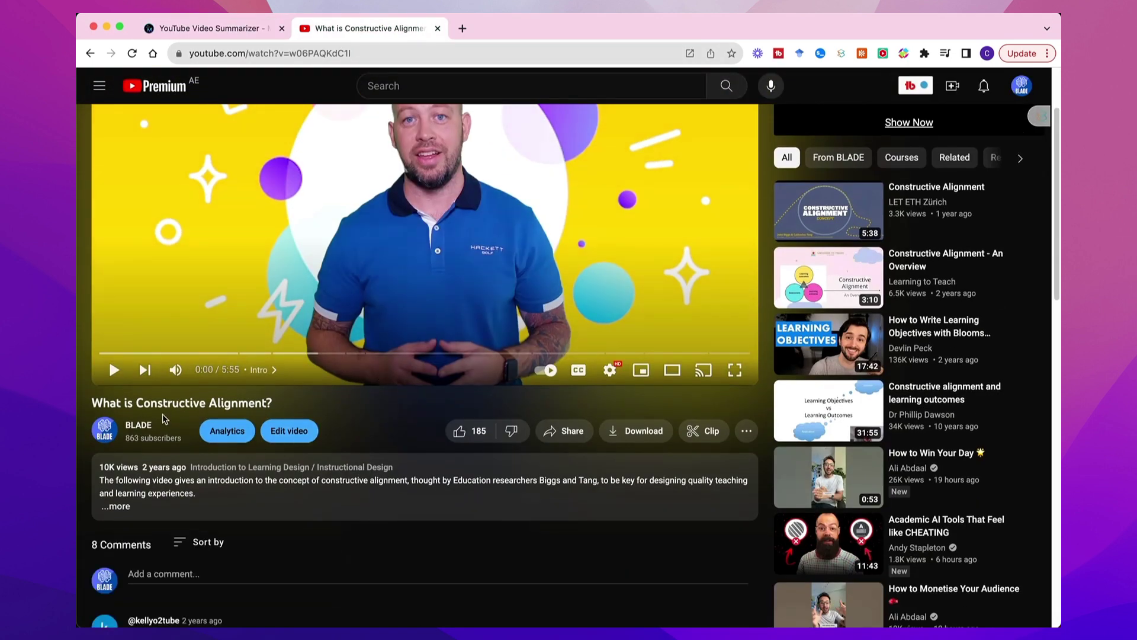
{"action": "scroll", "coordinate": [406, 417], "scroll_direction": "up", "scroll_amount": 3}
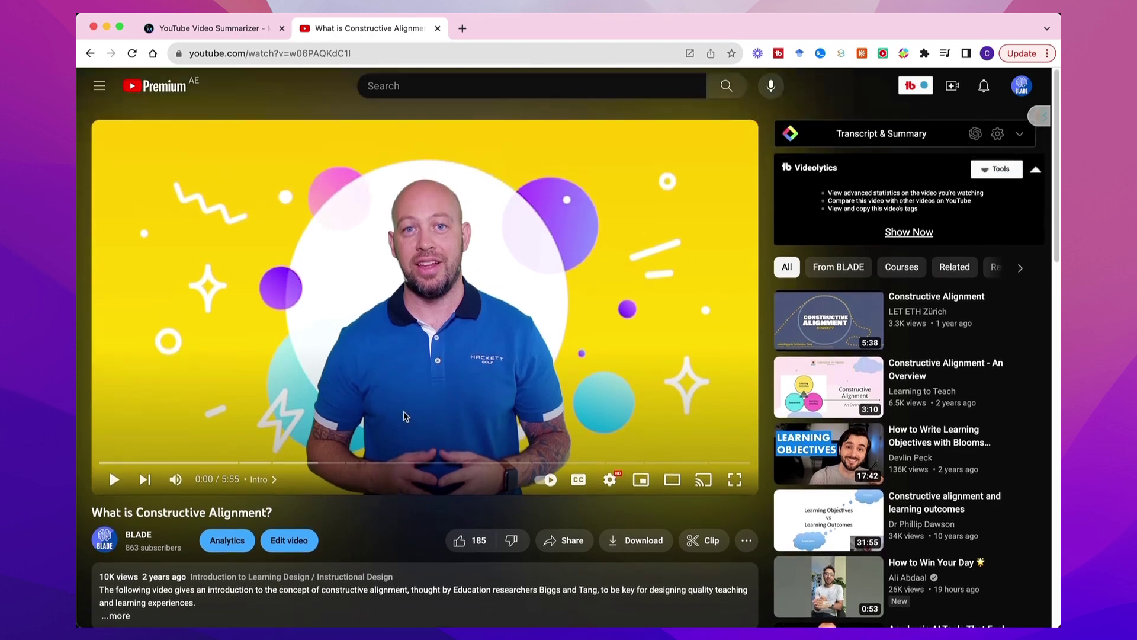
{"action": "right_click", "coordinate": [481, 343]}
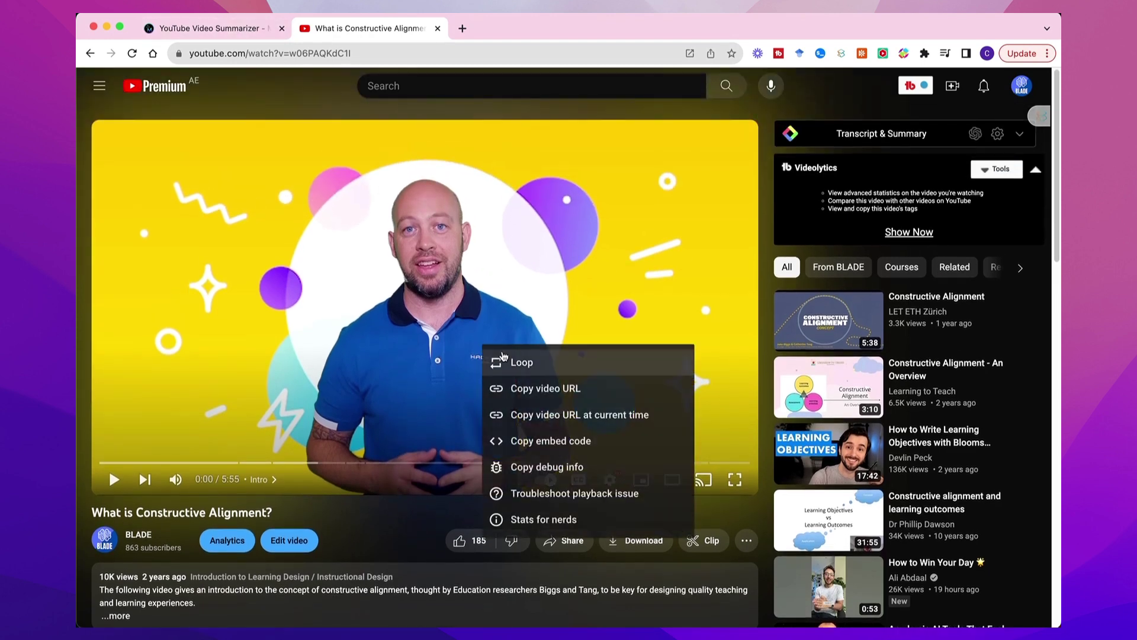
{"action": "left_click", "coordinate": [536, 389]}
{"action": "left_click", "coordinate": [234, 30]}
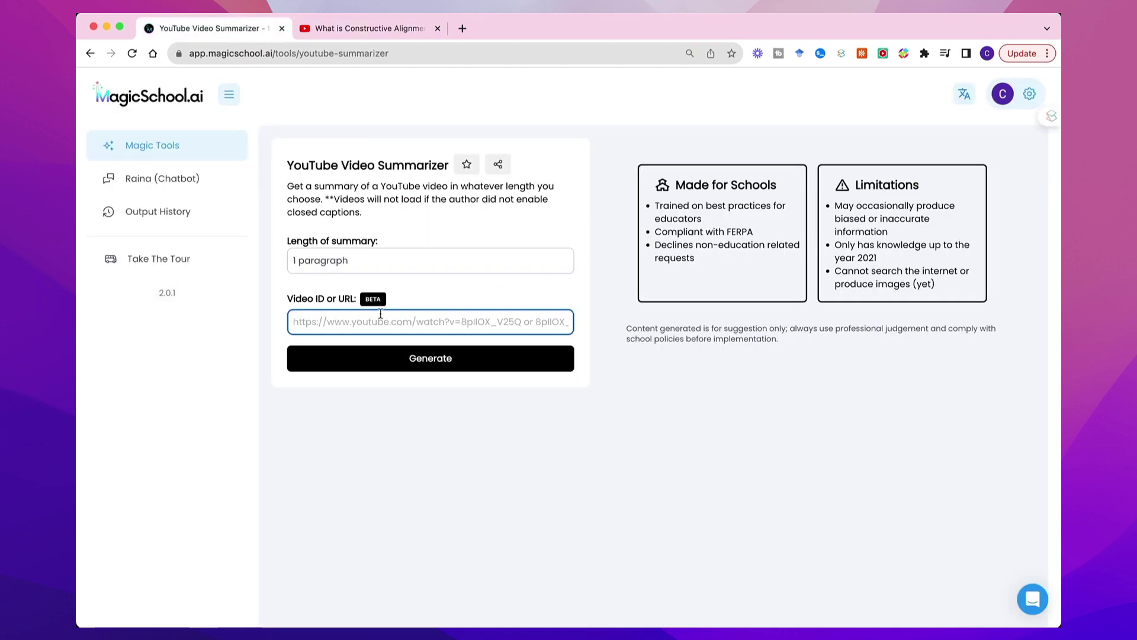
{"action": "key", "text": "cmd+v"}
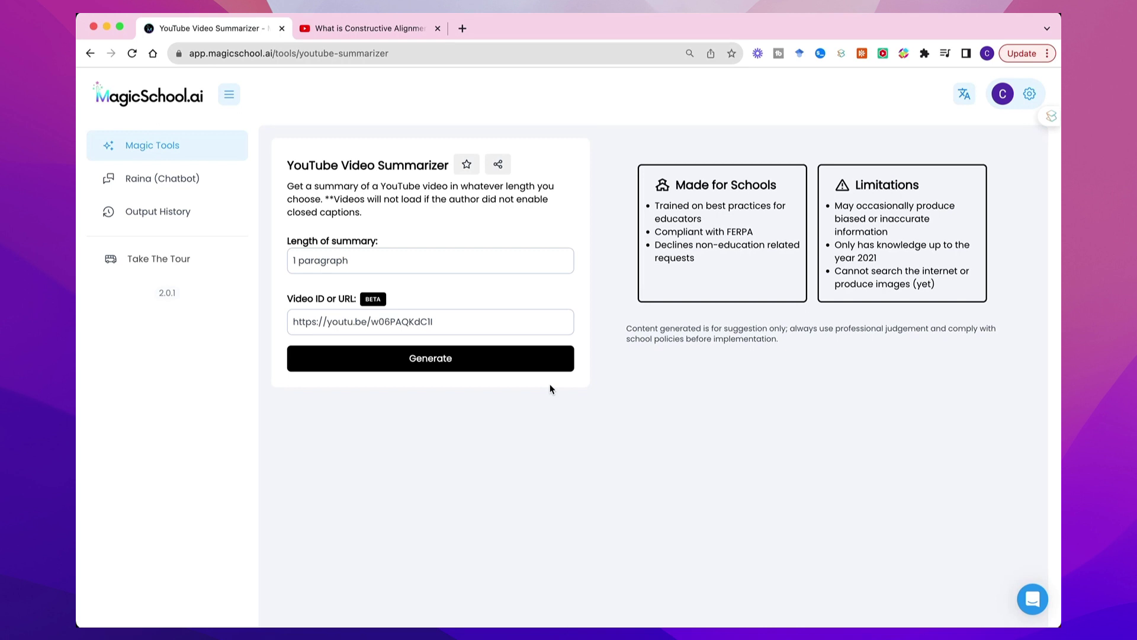
{"action": "left_click", "coordinate": [502, 365]}
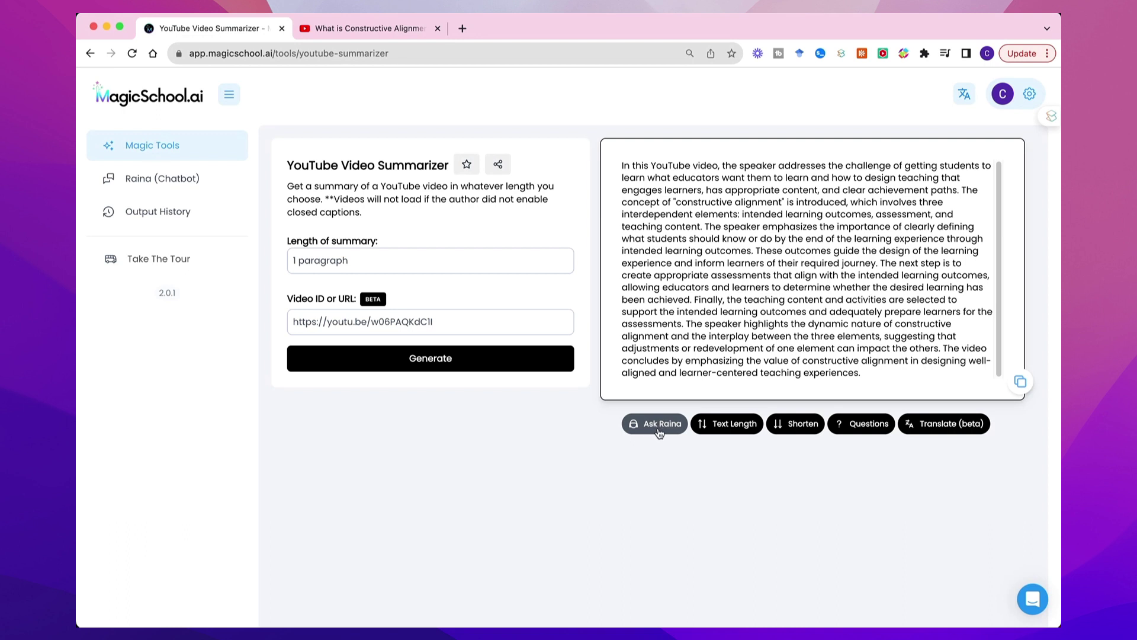
- Look through the question and translation options, generate multiple choice questions from the video summary and read them
{"action": "left_click", "coordinate": [853, 424]}
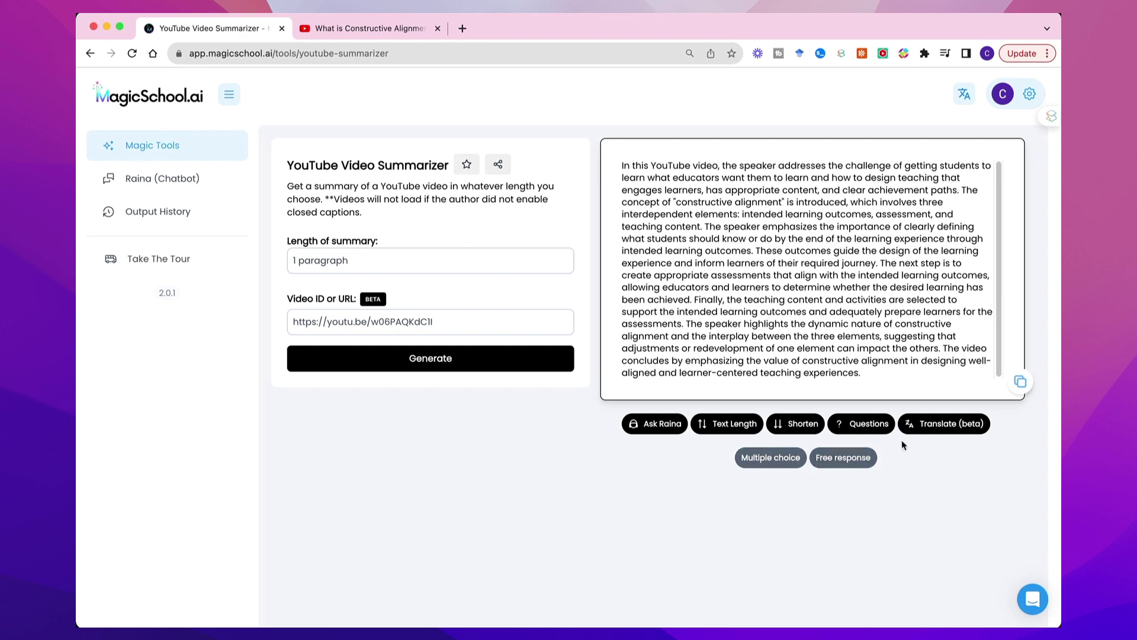
{"action": "left_click", "coordinate": [935, 426]}
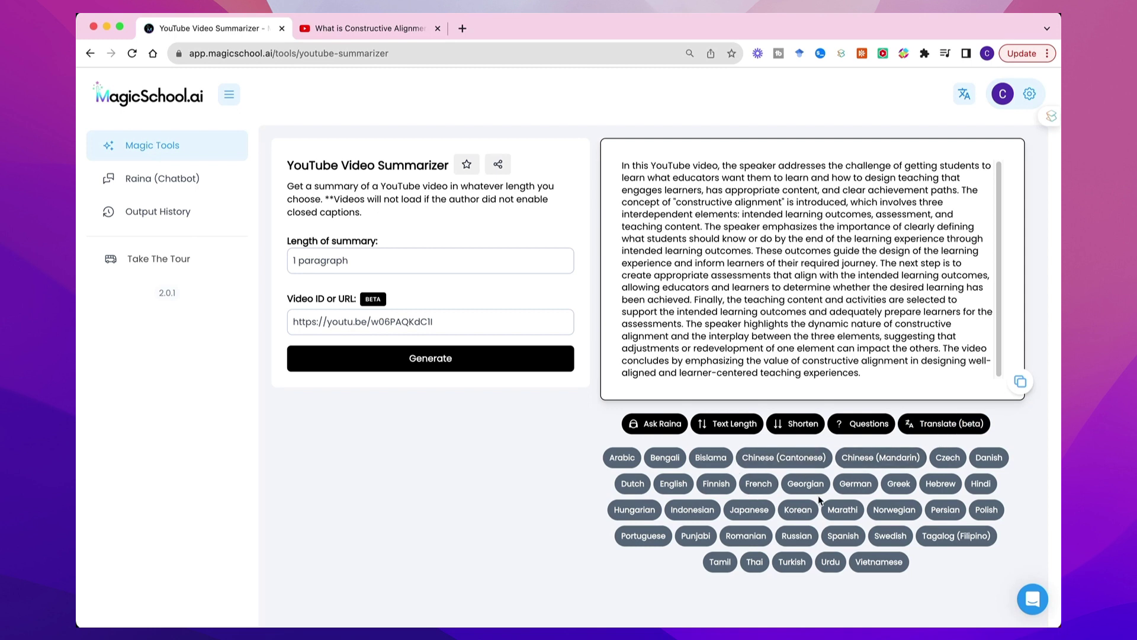
{"action": "left_click", "coordinate": [867, 424]}
{"action": "left_click", "coordinate": [761, 459]}
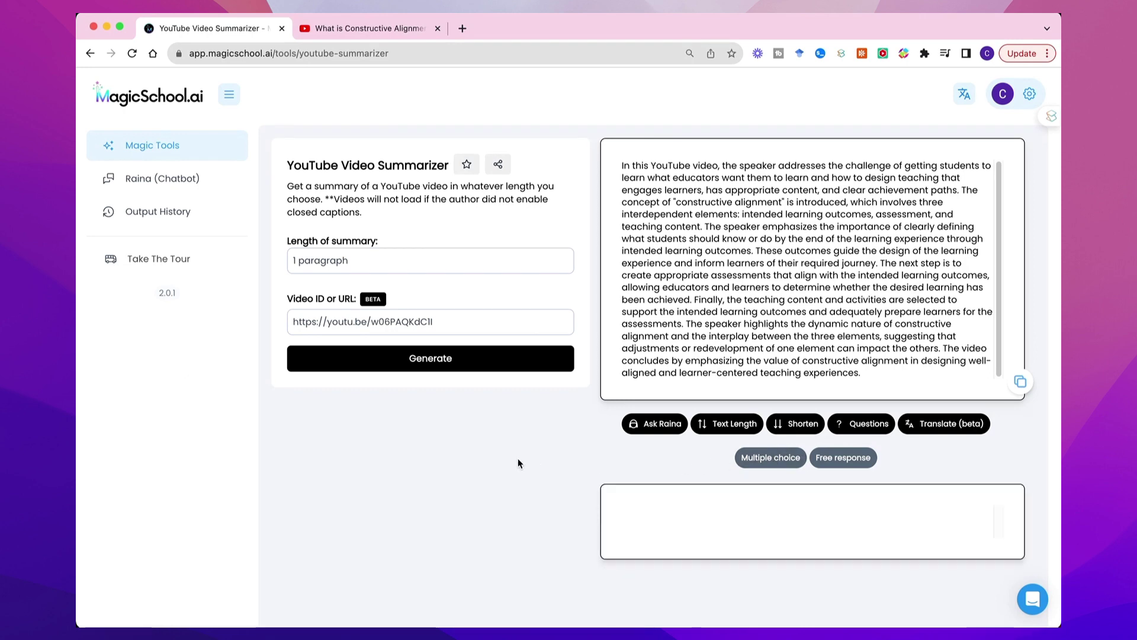
{"action": "scroll", "coordinate": [518, 459], "scroll_direction": "down", "scroll_amount": 3}
{"action": "scroll", "coordinate": [619, 458], "scroll_direction": "down", "scroll_amount": 5}
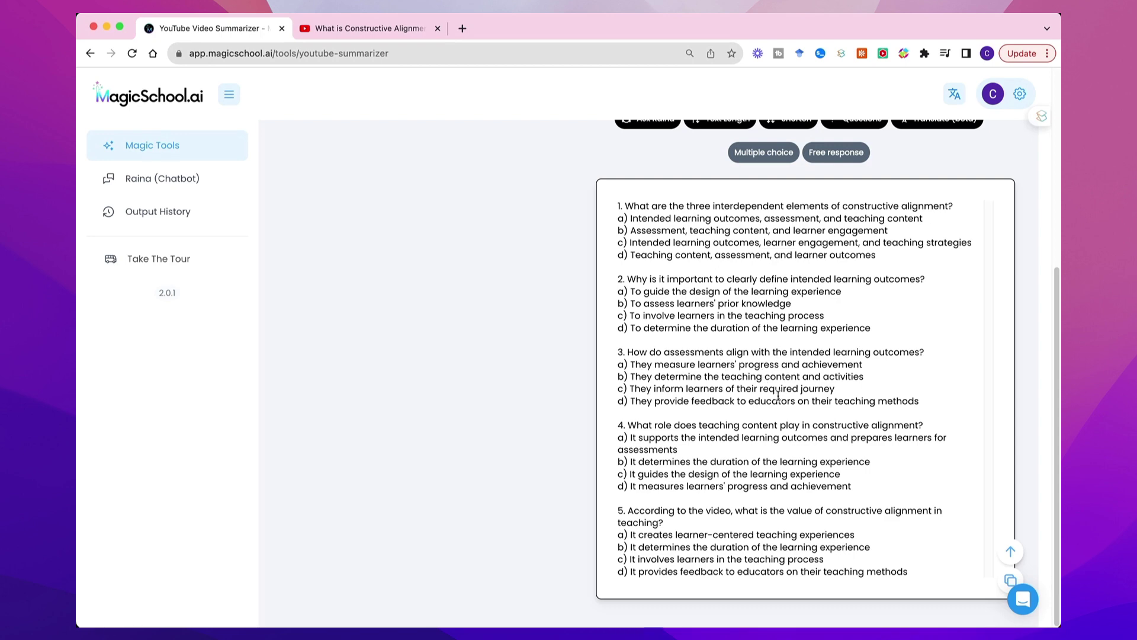
{"action": "scroll", "coordinate": [778, 395], "scroll_direction": "up", "scroll_amount": 5}
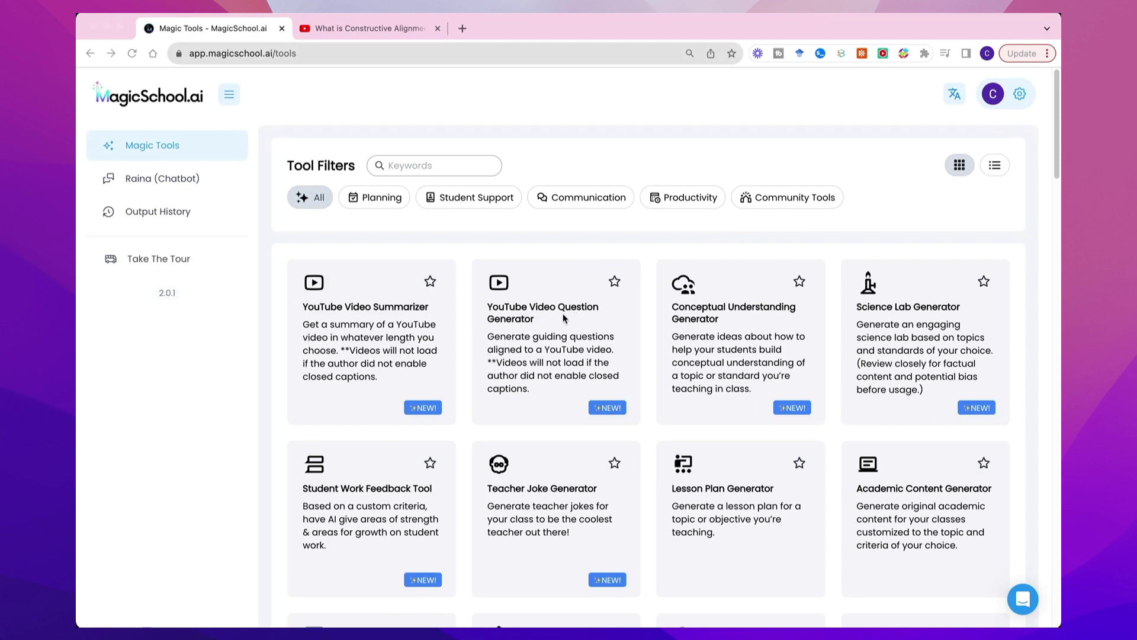
- Open the YouTube Video Question Generator and enter the copied URL of the "What is Constructive Alignment?" video
{"action": "left_click", "coordinate": [559, 350]}
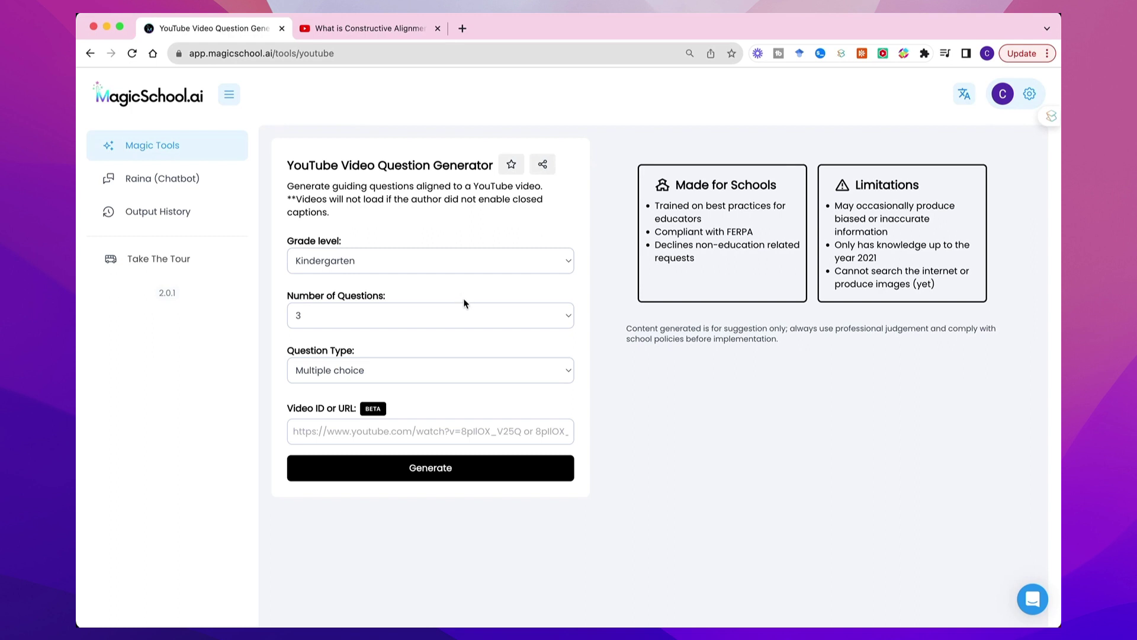
{"action": "left_click", "coordinate": [460, 430]}
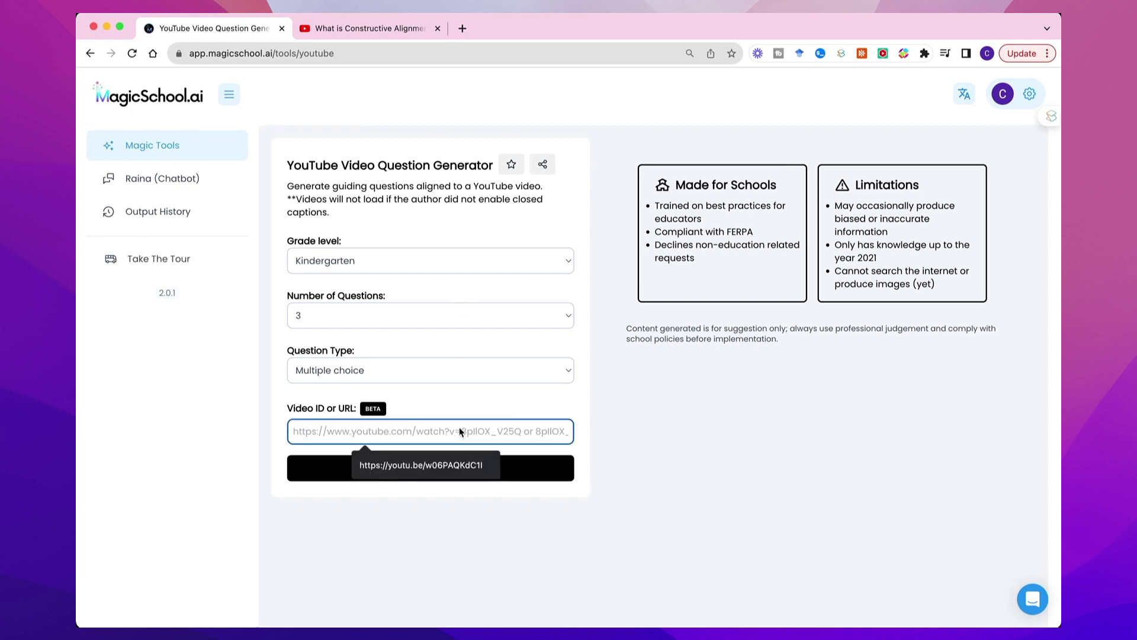
{"action": "left_click", "coordinate": [390, 31]}
{"action": "right_click", "coordinate": [521, 226]}
{"action": "left_click", "coordinate": [603, 271]}
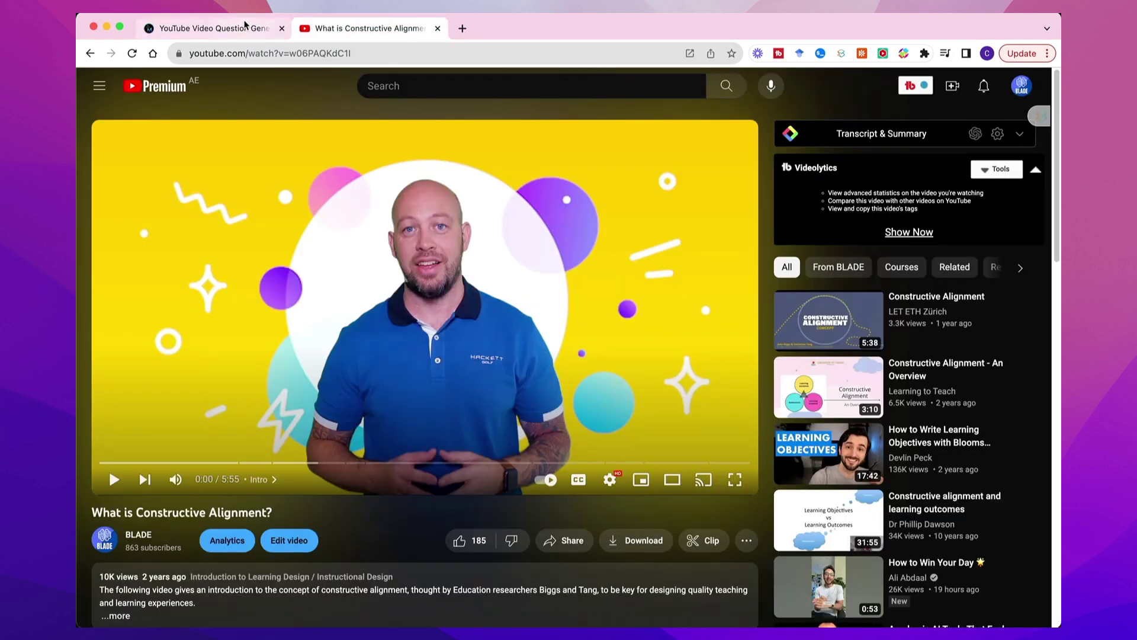
{"action": "left_click", "coordinate": [254, 28]}
{"action": "left_click", "coordinate": [393, 436]}
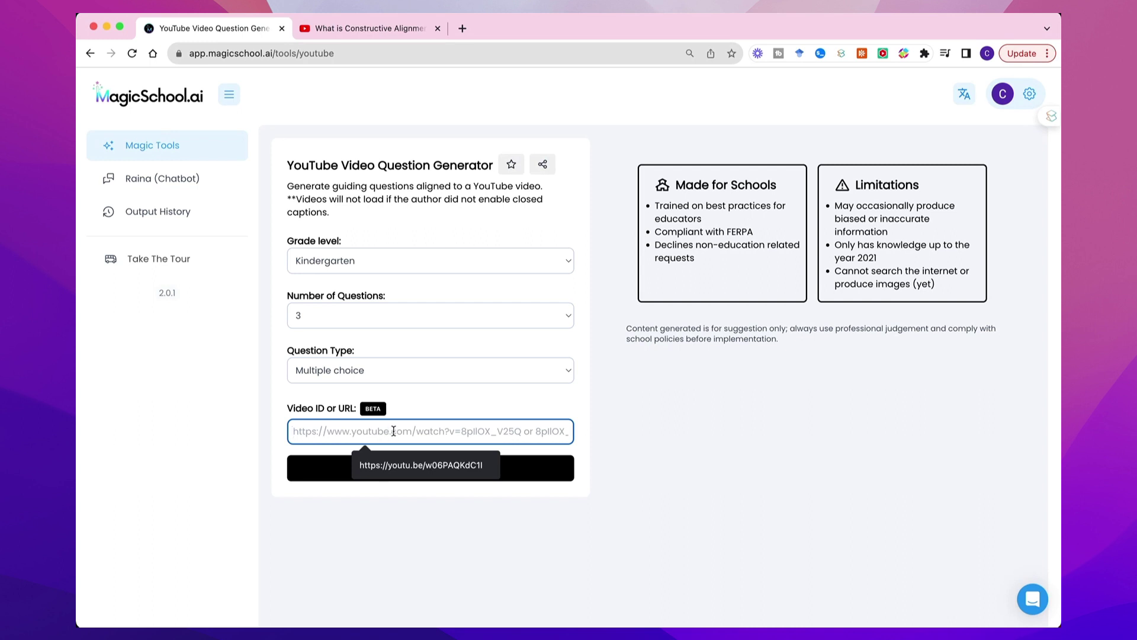
{"action": "key", "text": "super+v"}
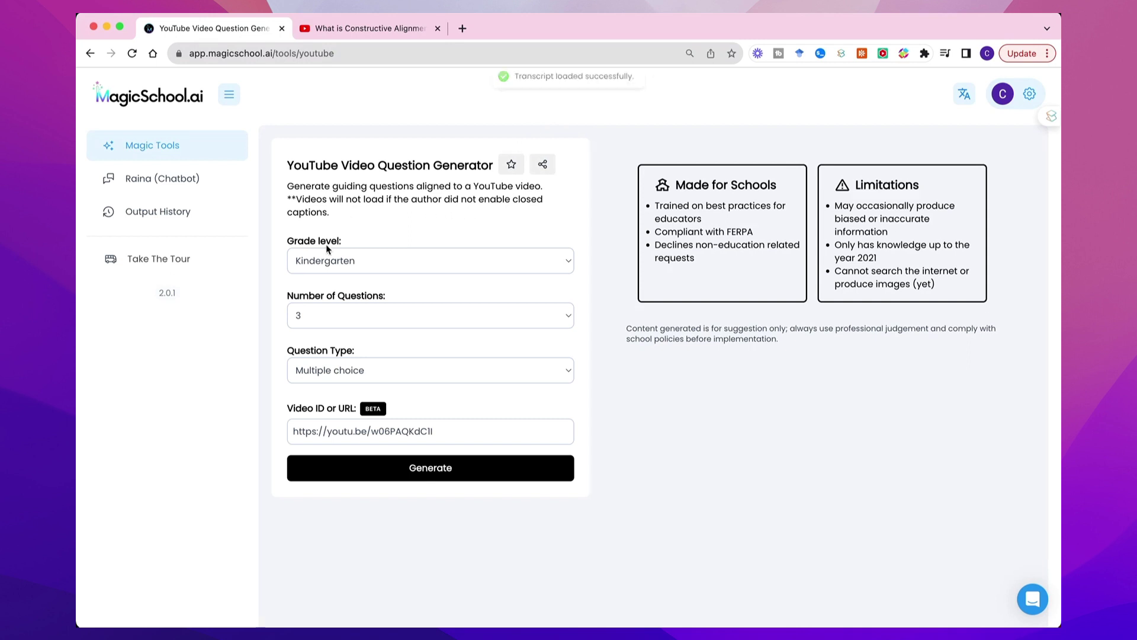
- Set the grade level to College with 5 multiple choice questions and generate the video questions
{"action": "left_click", "coordinate": [350, 258]}
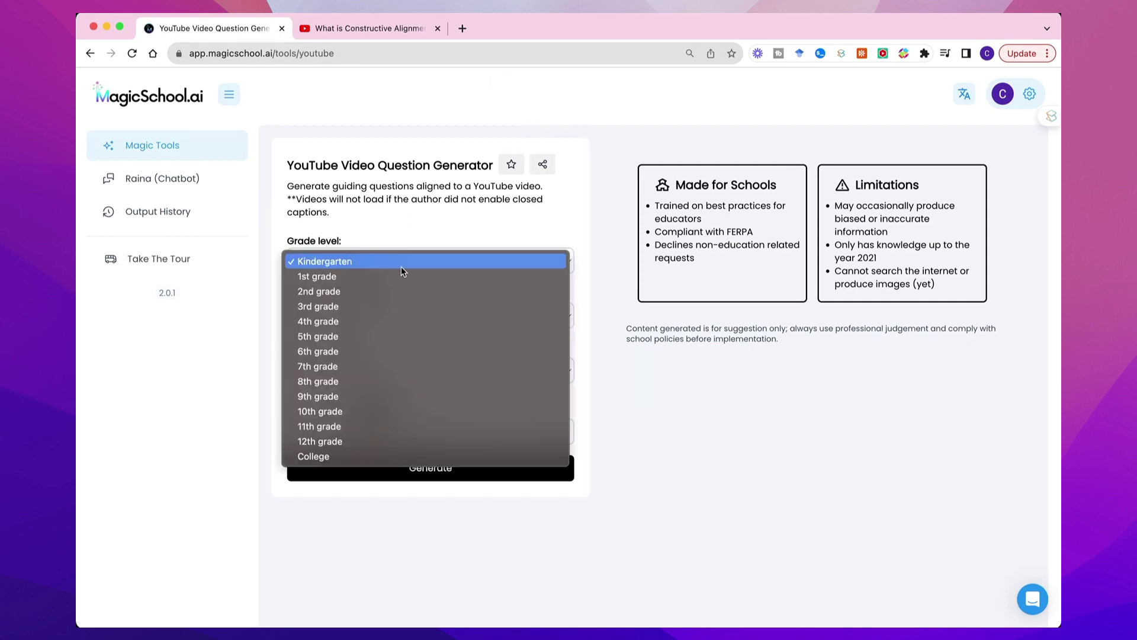
{"action": "left_click", "coordinate": [394, 457]}
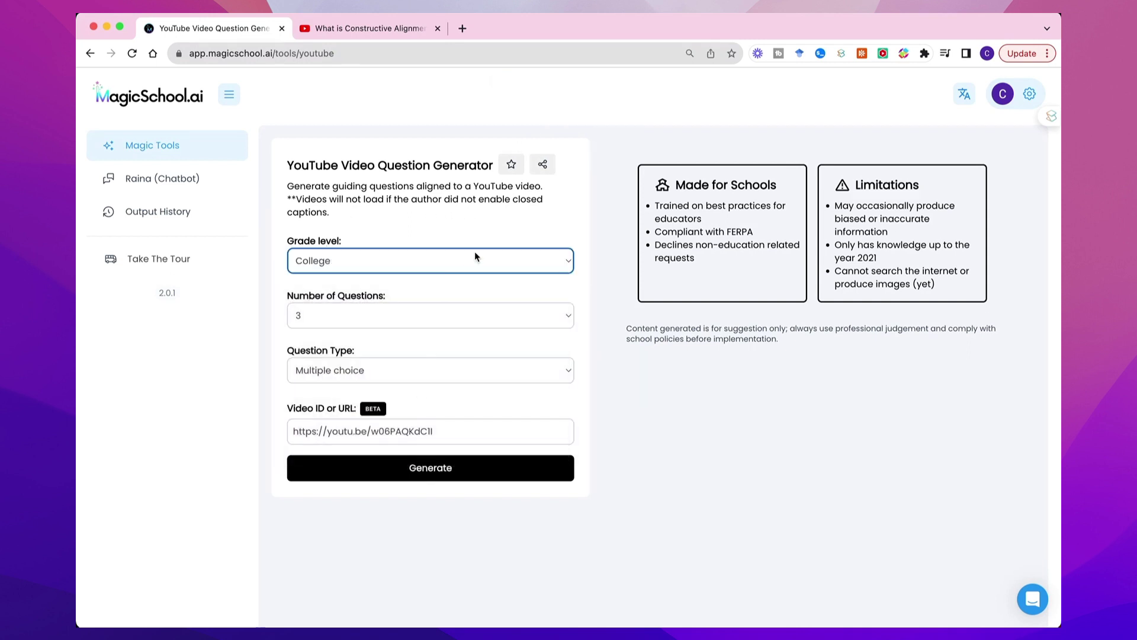
{"action": "left_click", "coordinate": [350, 372]}
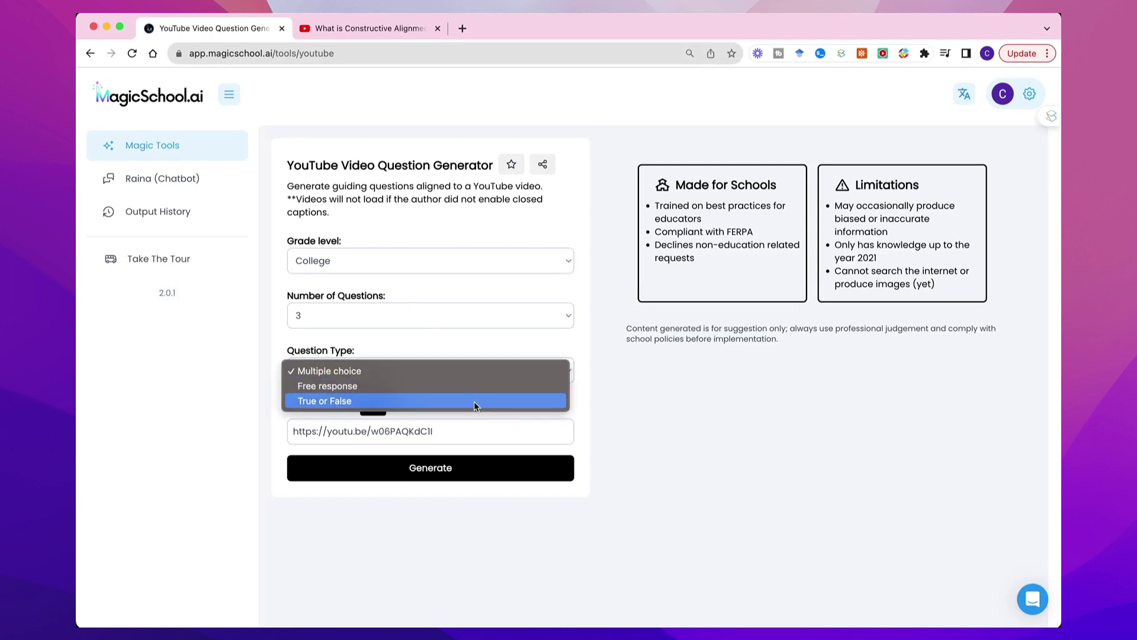
{"action": "left_click", "coordinate": [460, 368]}
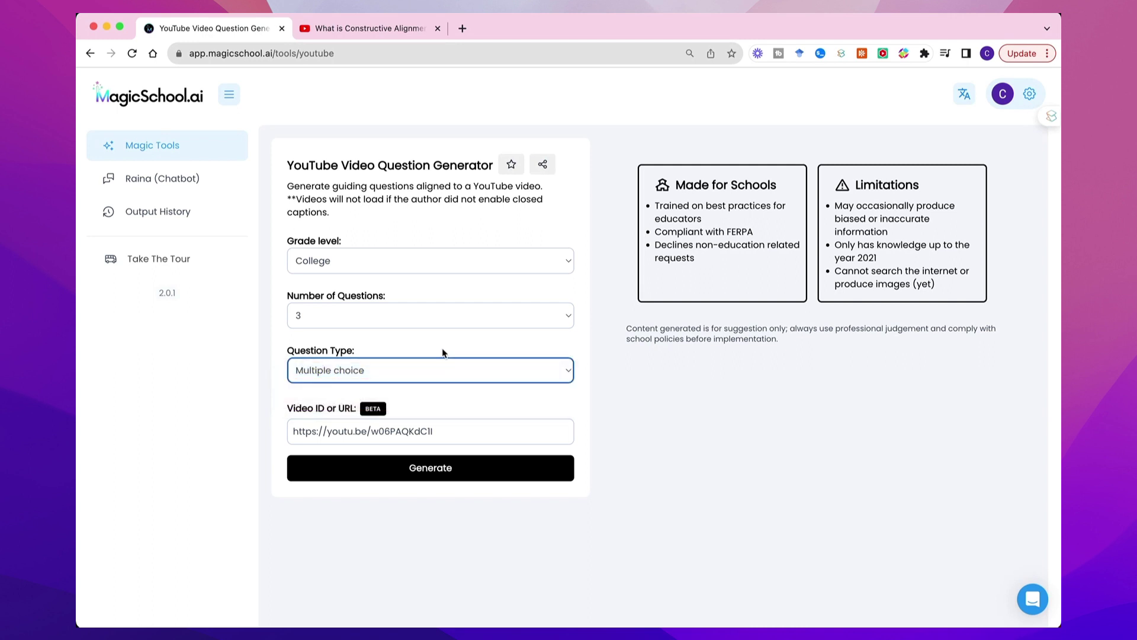
{"action": "left_click", "coordinate": [480, 318]}
{"action": "left_click", "coordinate": [484, 334]}
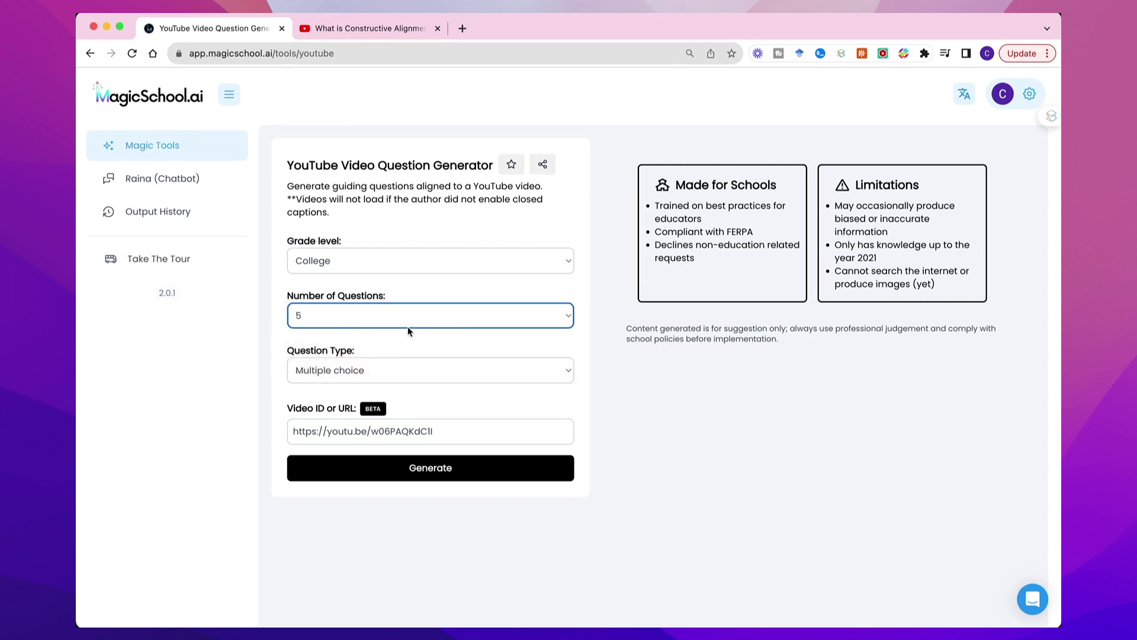
{"action": "left_click", "coordinate": [437, 471]}
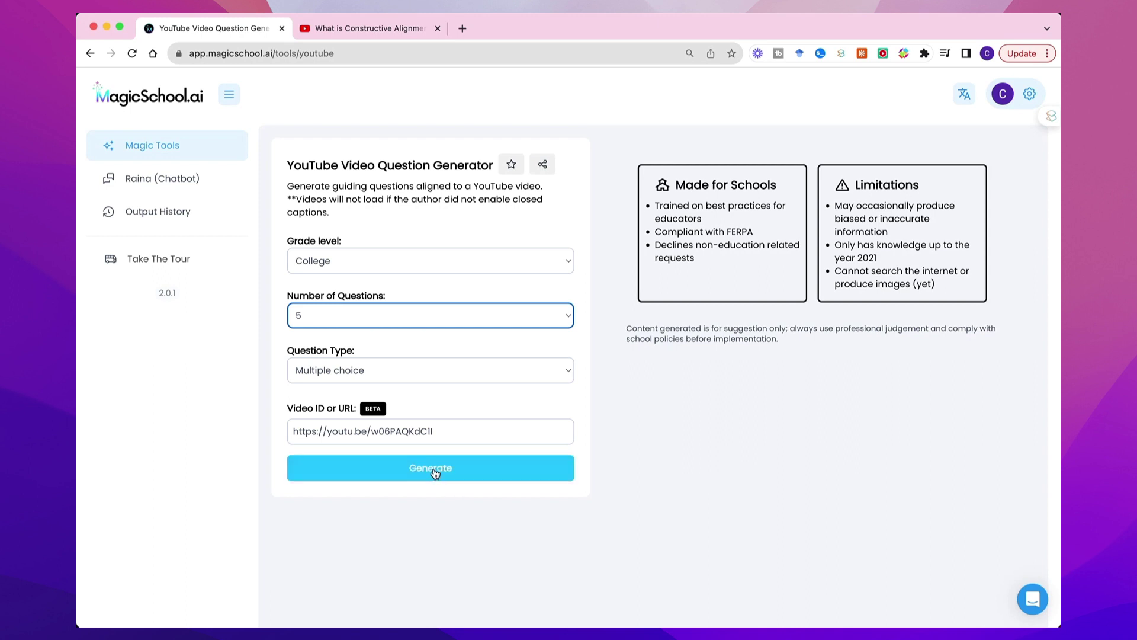
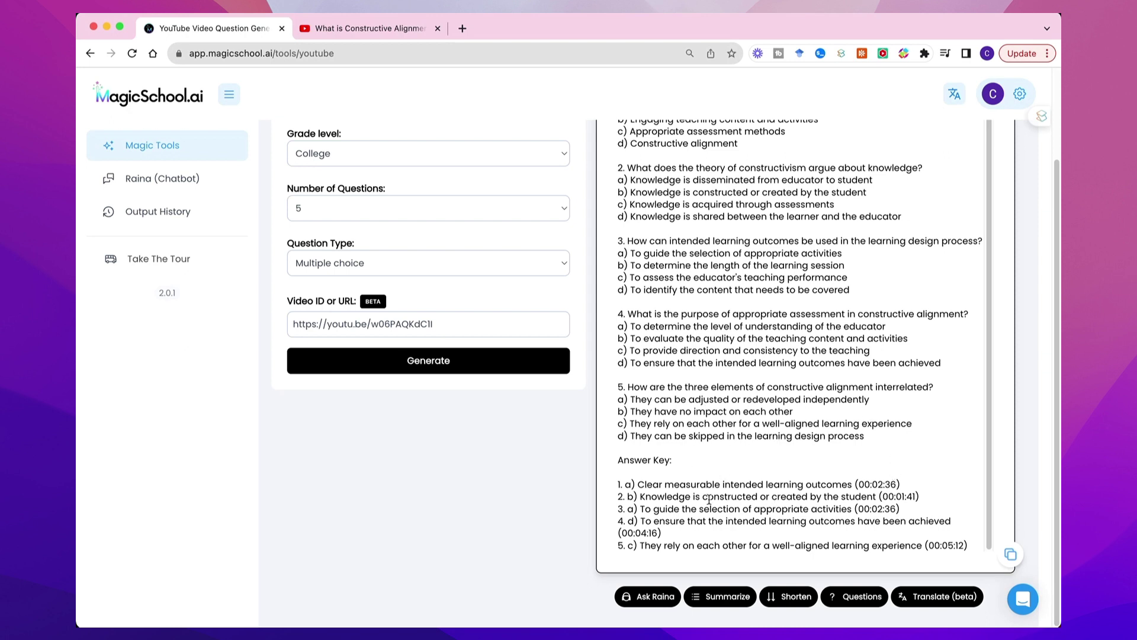
- Highlight the timestamp of the first answer in the answer key and generate free response questions from the quiz
{"action": "left_click_drag", "start_coordinate": [859, 485], "coordinate": [898, 486]}
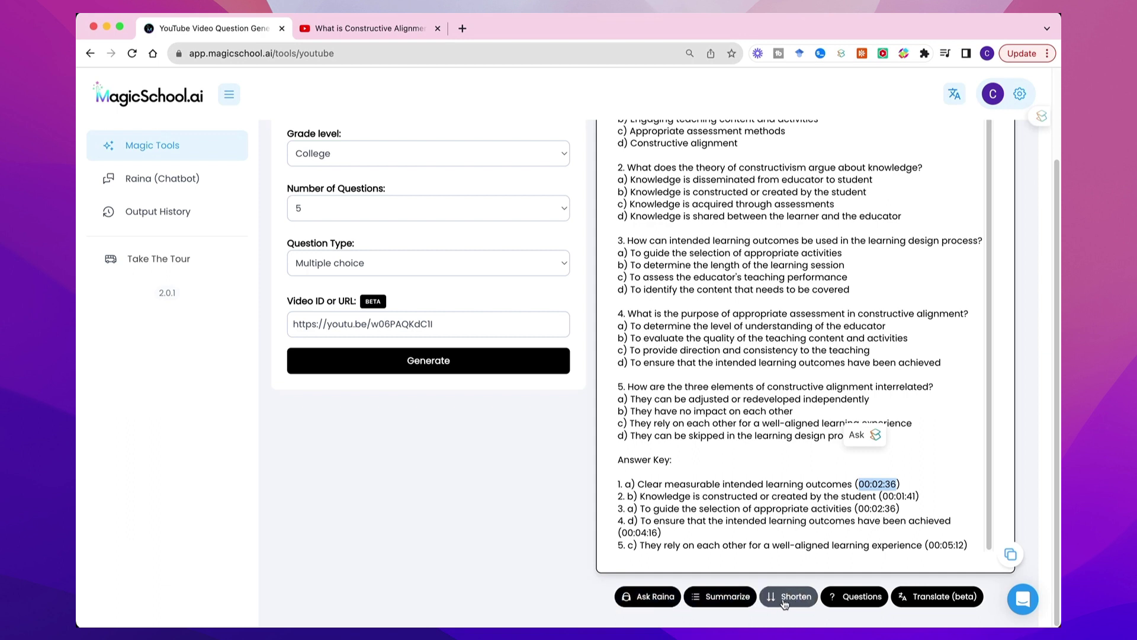
{"action": "left_click", "coordinate": [857, 597]}
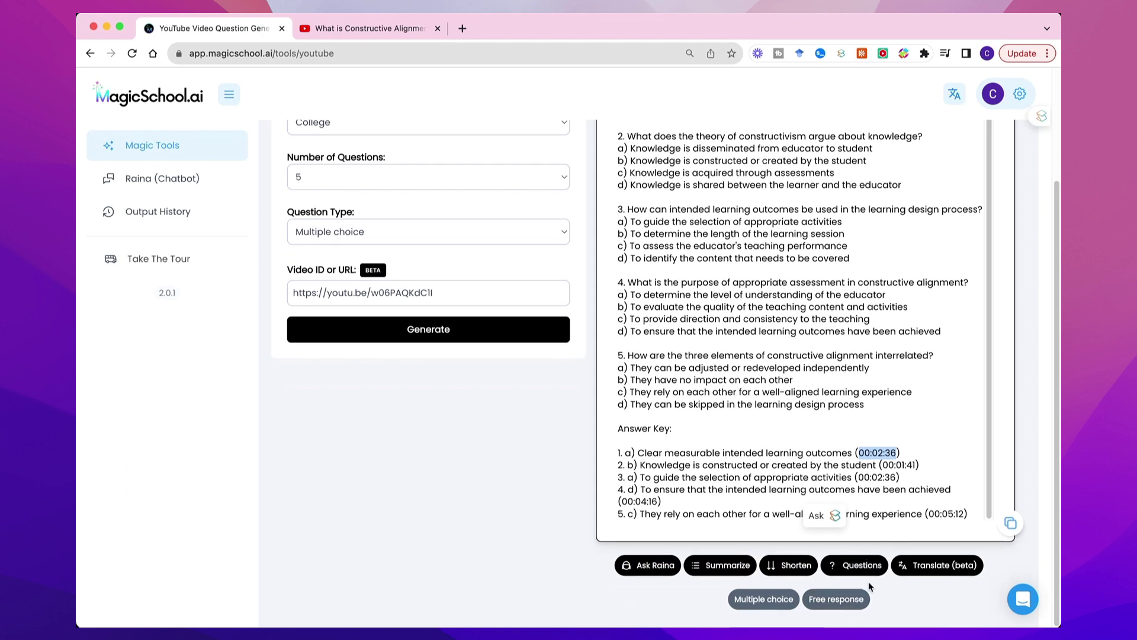
{"action": "left_click", "coordinate": [838, 600]}
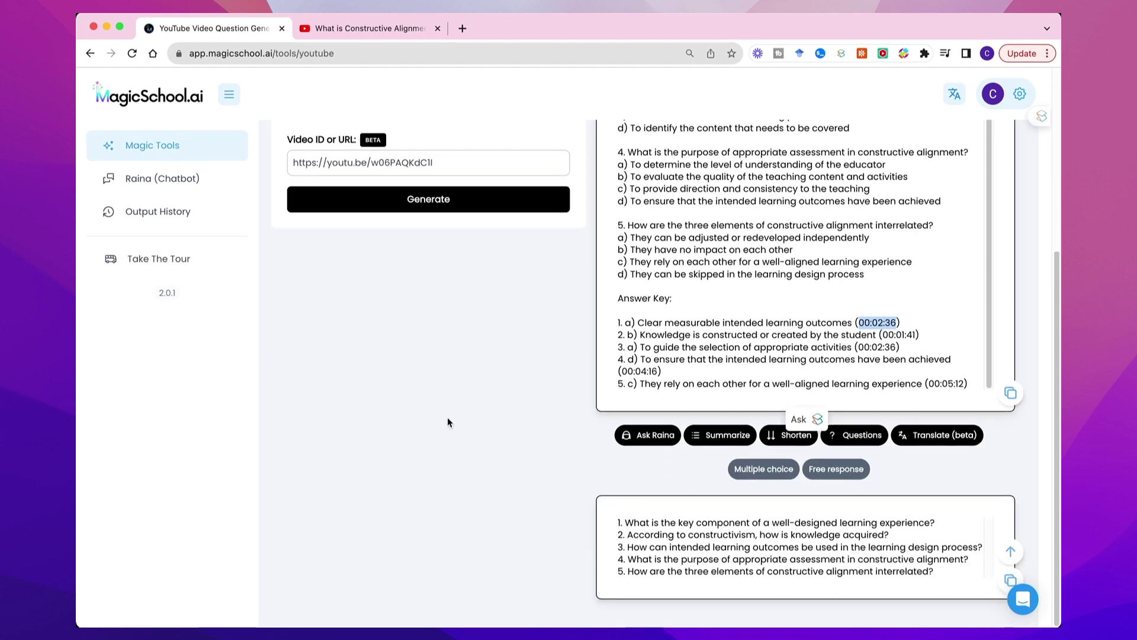
- Highlight and read the generated free response questions, starting with the one on well-designed learning experiences
{"action": "left_click_drag", "start_coordinate": [618, 523], "coordinate": [936, 573]}
{"action": "left_click", "coordinate": [944, 575]}
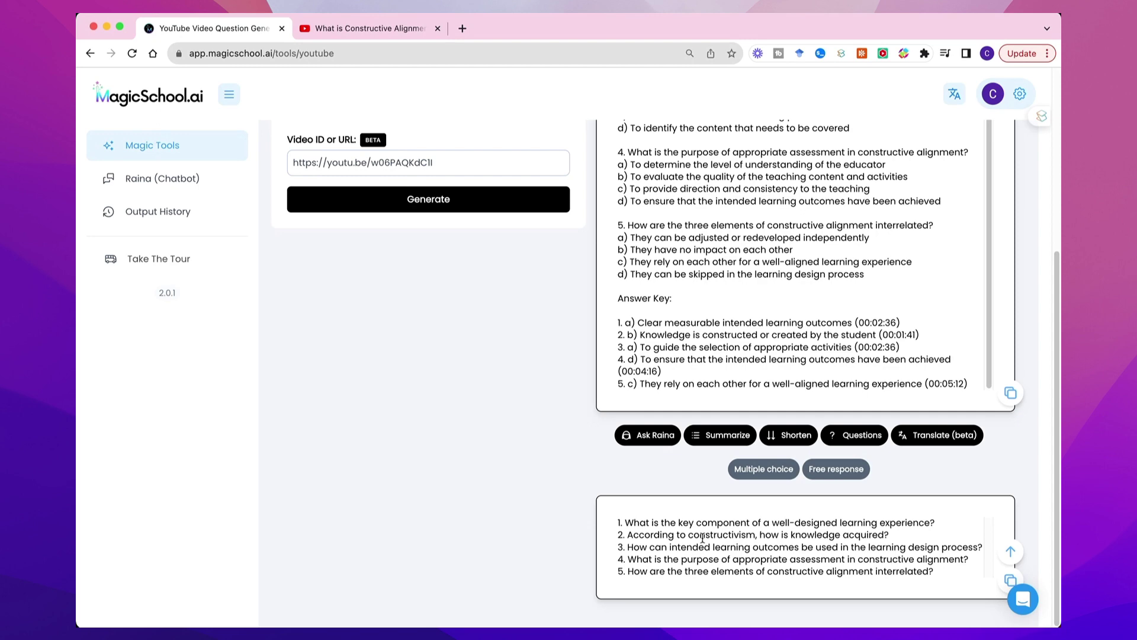
{"action": "left_click_drag", "start_coordinate": [622, 522], "coordinate": [899, 519]}
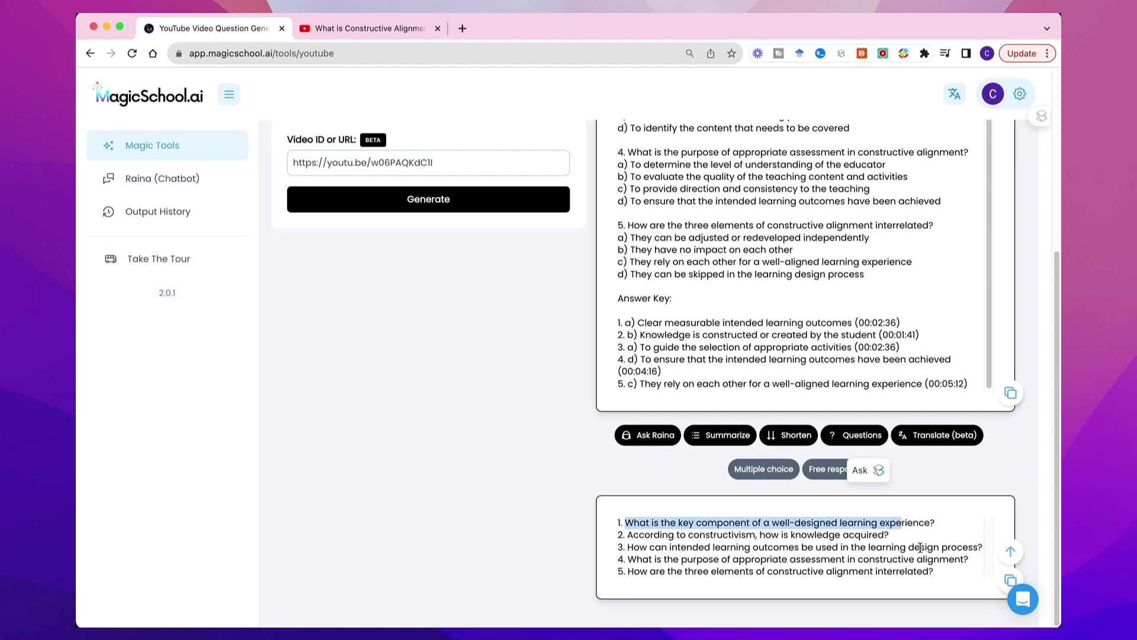
- Review the multiple choice quiz and its free response questions, and clear the text highlight
{"action": "scroll", "coordinate": [897, 562], "scroll_direction": "up", "scroll_amount": 5}
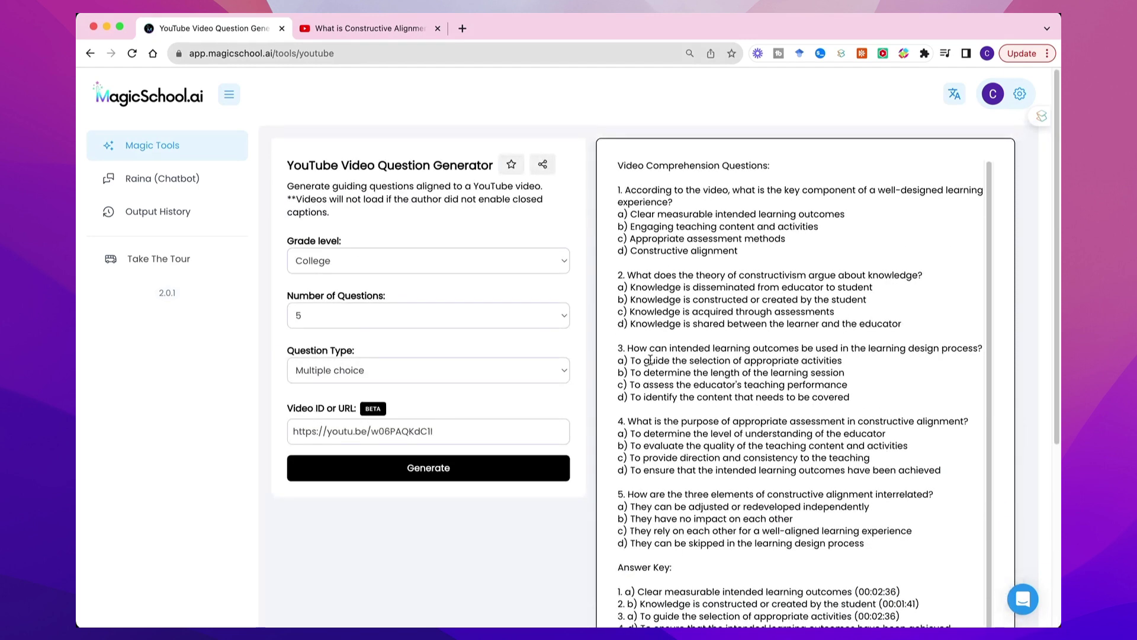
{"action": "scroll", "coordinate": [749, 367], "scroll_direction": "down", "scroll_amount": 5}
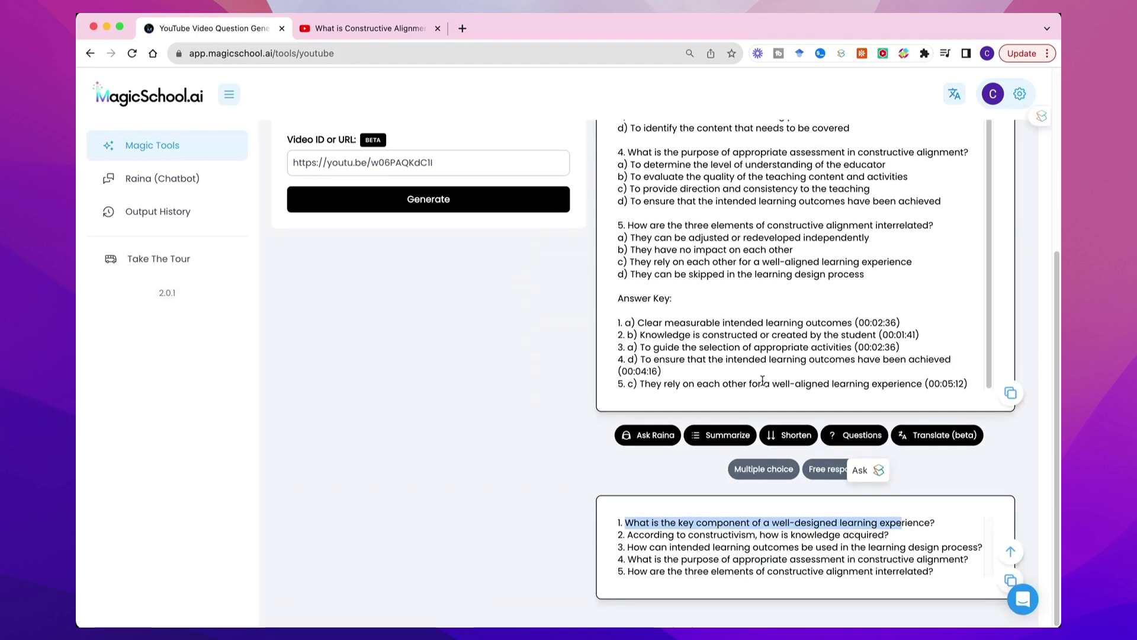
{"action": "left_click", "coordinate": [933, 543]}
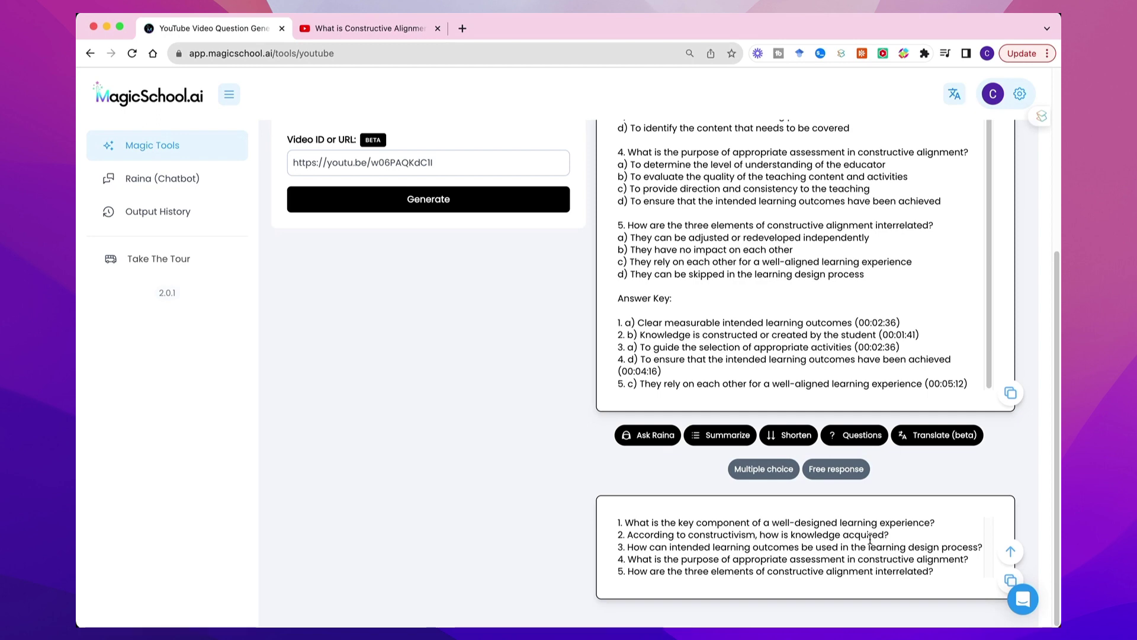
- Open the Teacher Joke Generator, set the grade level to College and generate a joke without customization
{"action": "scroll", "coordinate": [823, 511], "scroll_direction": "up", "scroll_amount": 5}
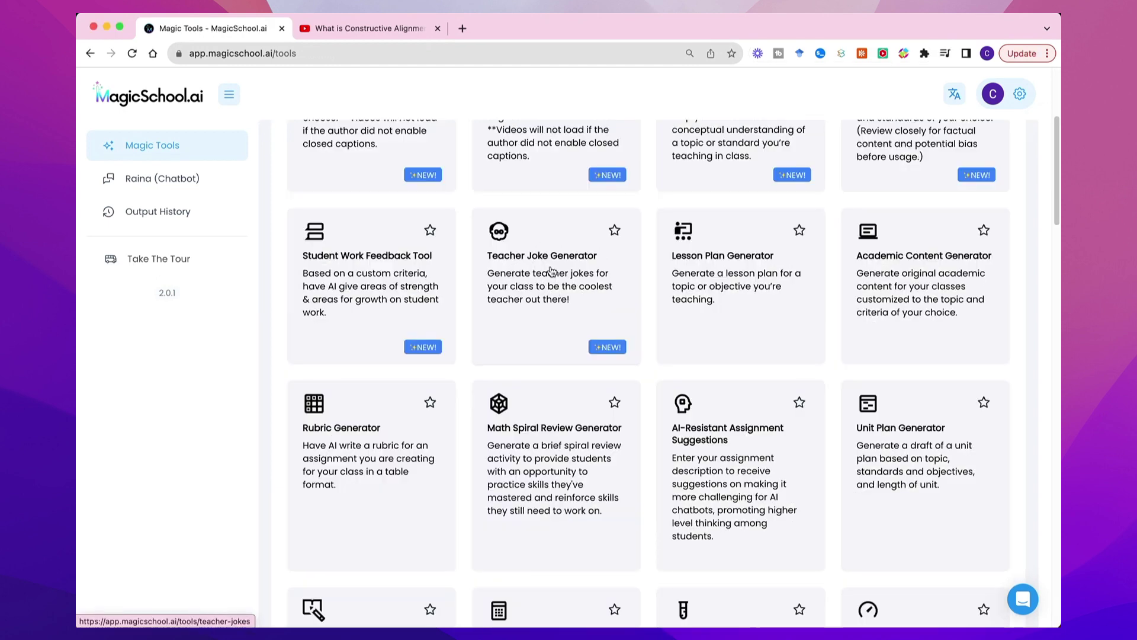
{"action": "left_click", "coordinate": [527, 267]}
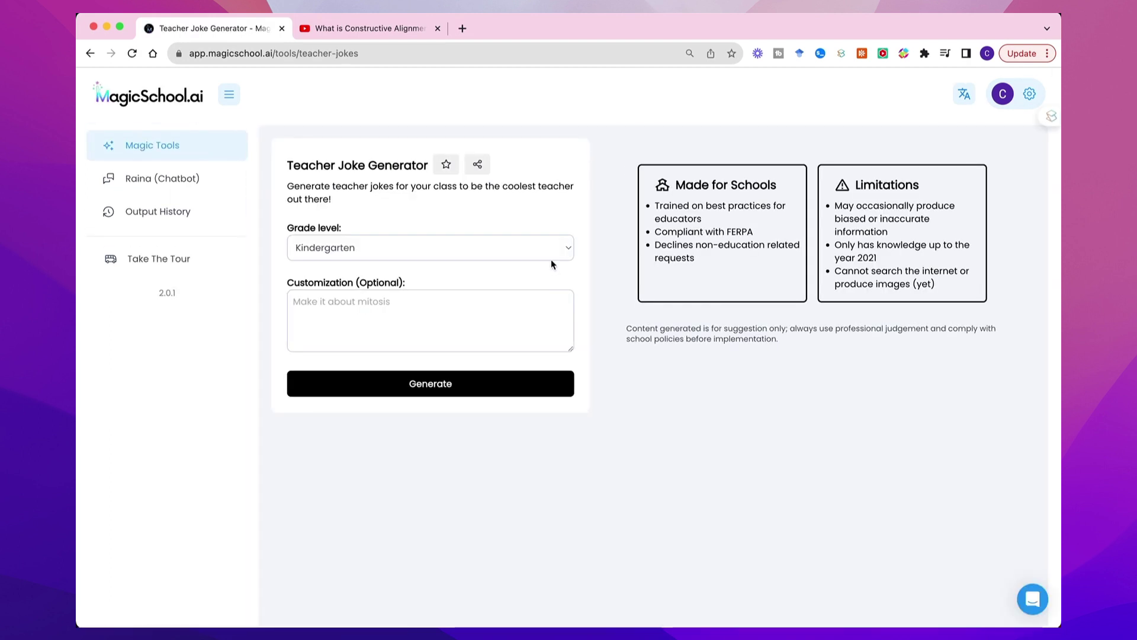
{"action": "left_click", "coordinate": [516, 254]}
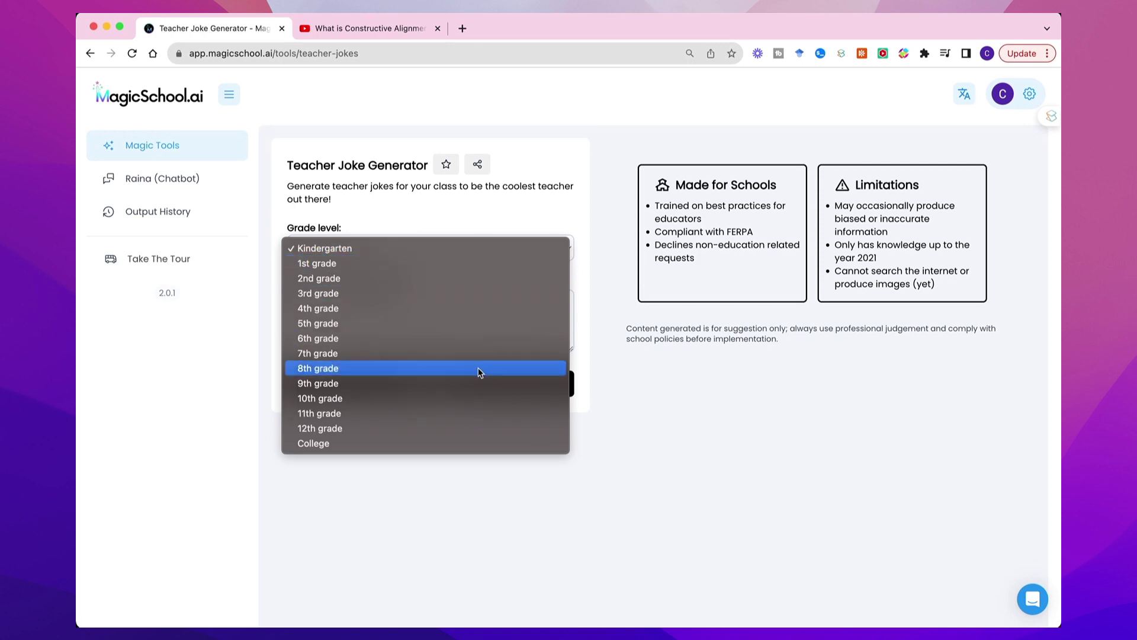
{"action": "left_click", "coordinate": [328, 446]}
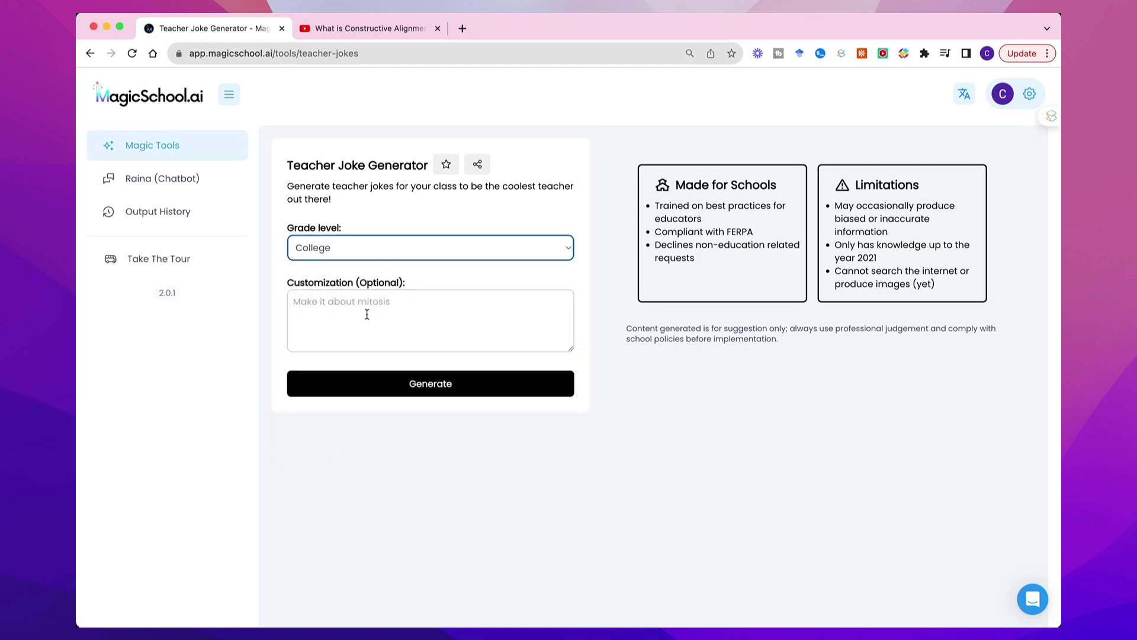
{"action": "left_click", "coordinate": [435, 375]}
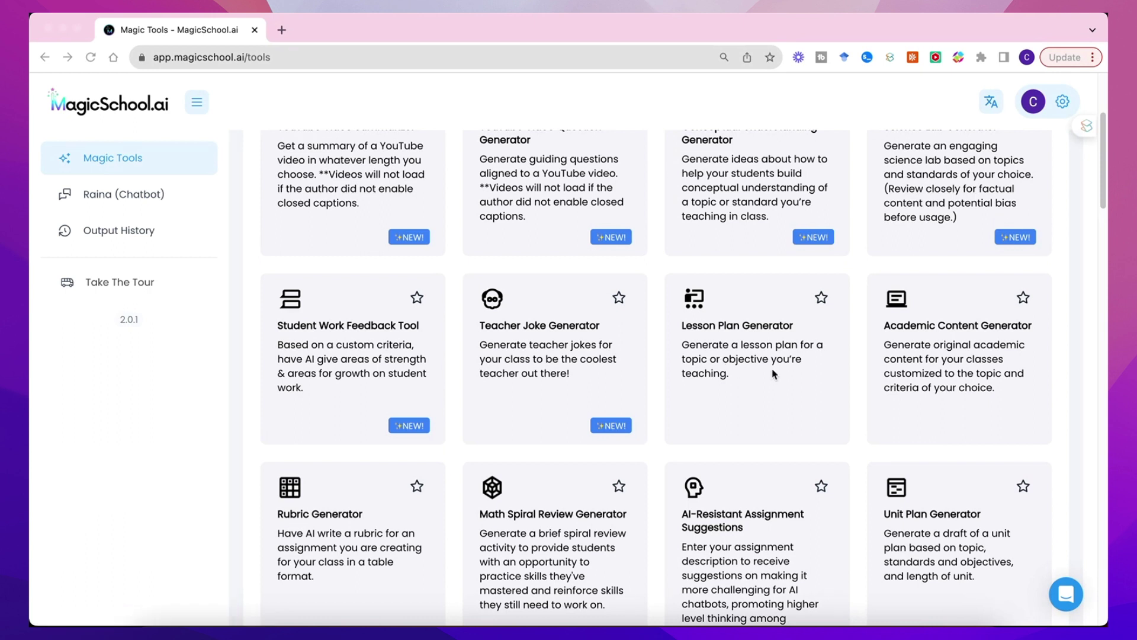
- Open the Lesson Plan Generator and set the grade level to College
{"action": "scroll", "coordinate": [768, 342], "scroll_direction": "up", "scroll_amount": 1}
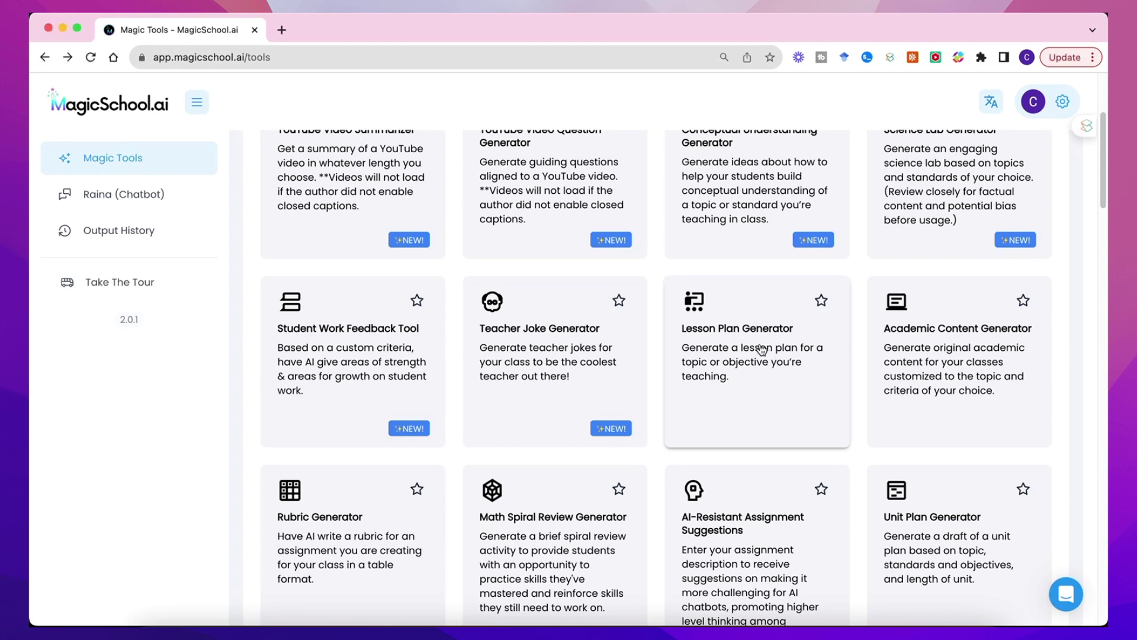
{"action": "left_click", "coordinate": [768, 349]}
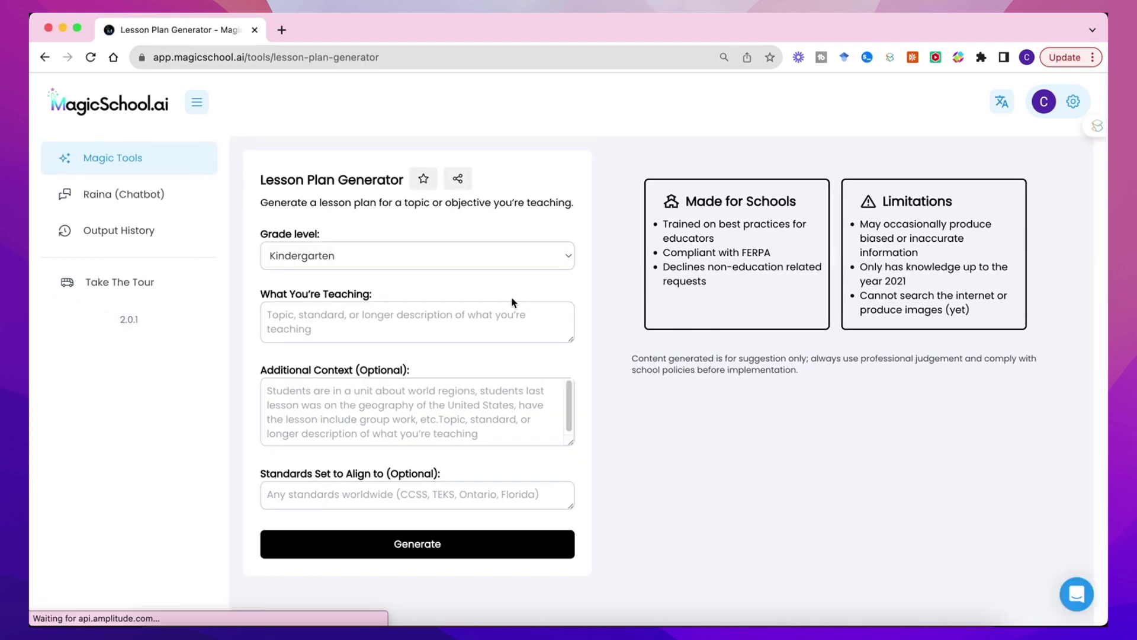
{"action": "left_click", "coordinate": [551, 256]}
{"action": "left_click", "coordinate": [464, 470]}
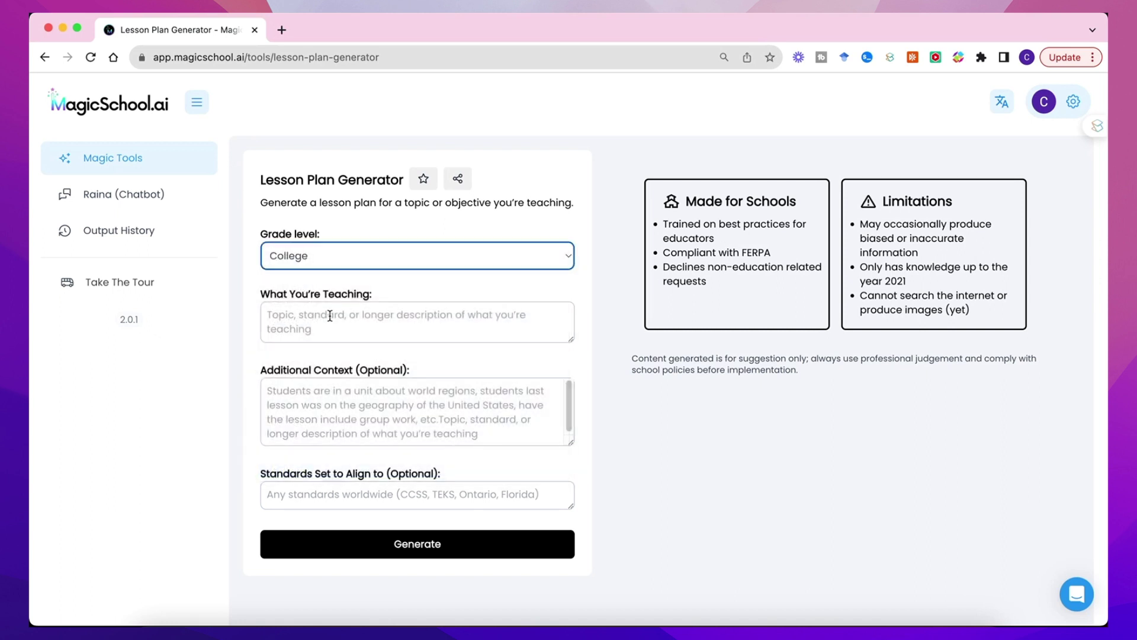
- Enter "learning theories for education design" as what is being taught and generate the lesson plan
{"action": "left_click", "coordinate": [311, 329]}
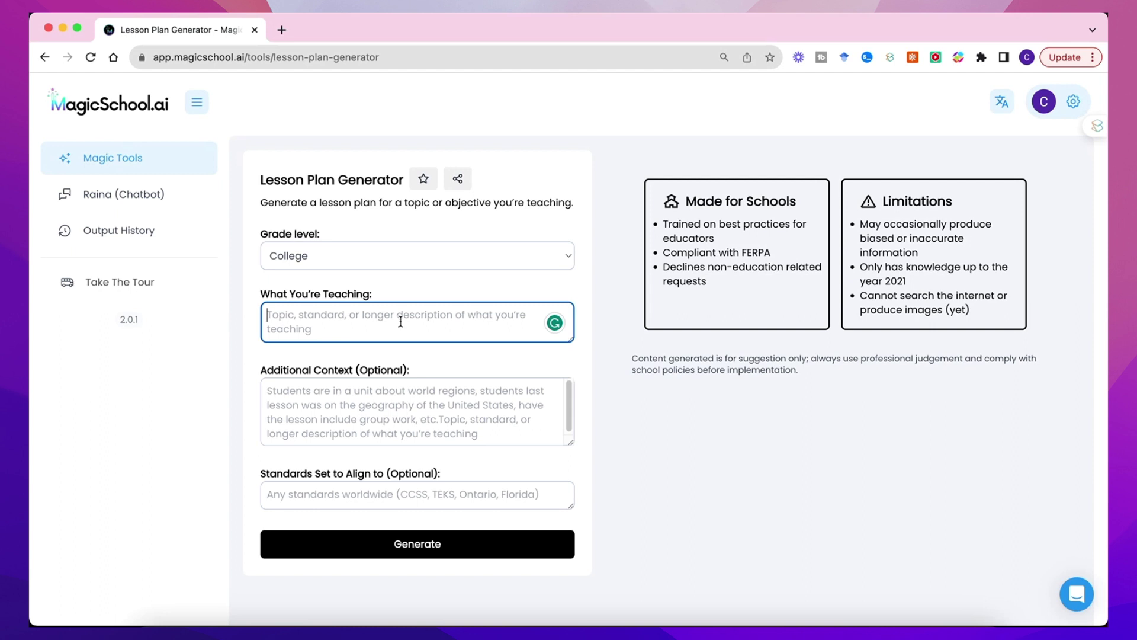
{"action": "type", "text": "learning theories"}
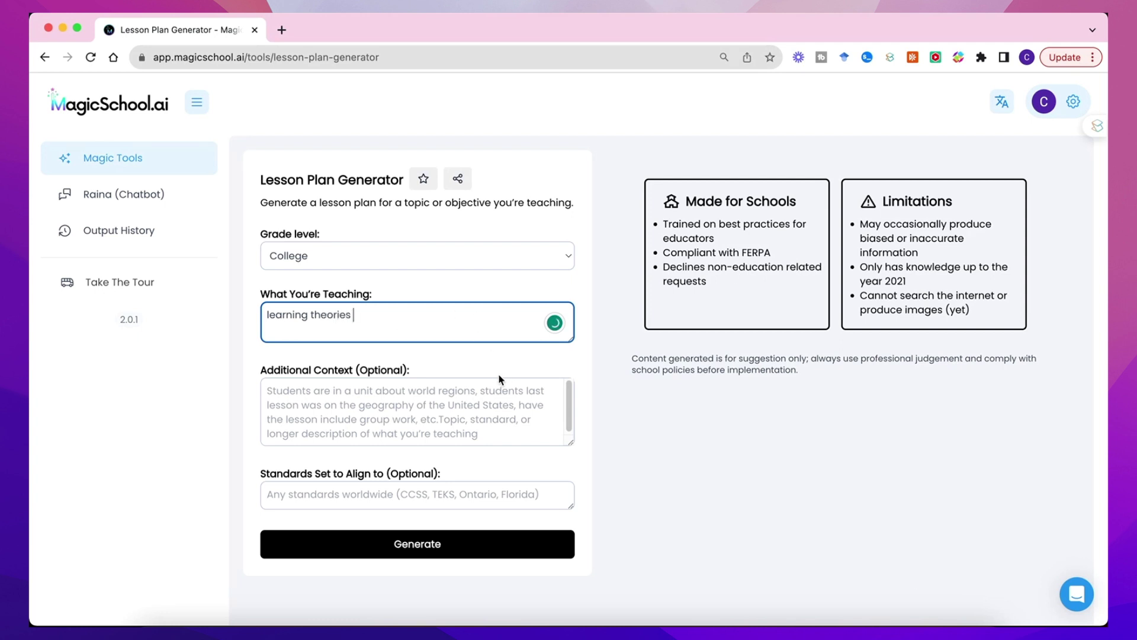
{"action": "type", "text": "for education design"}
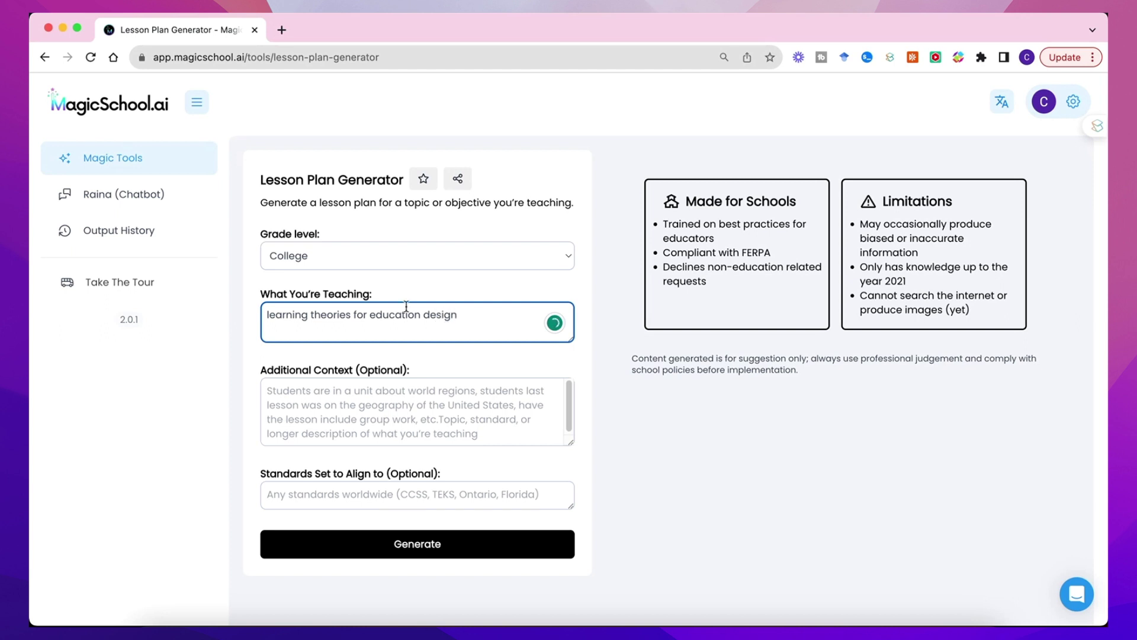
{"action": "scroll", "coordinate": [414, 414], "scroll_direction": "down", "scroll_amount": 1}
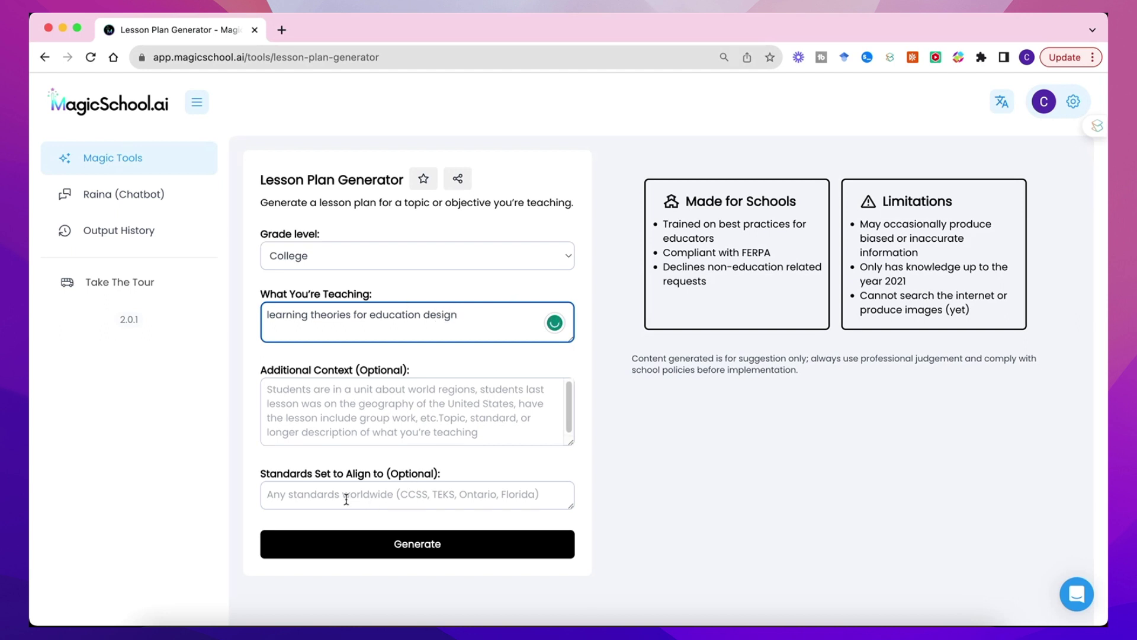
{"action": "left_click", "coordinate": [429, 550]}
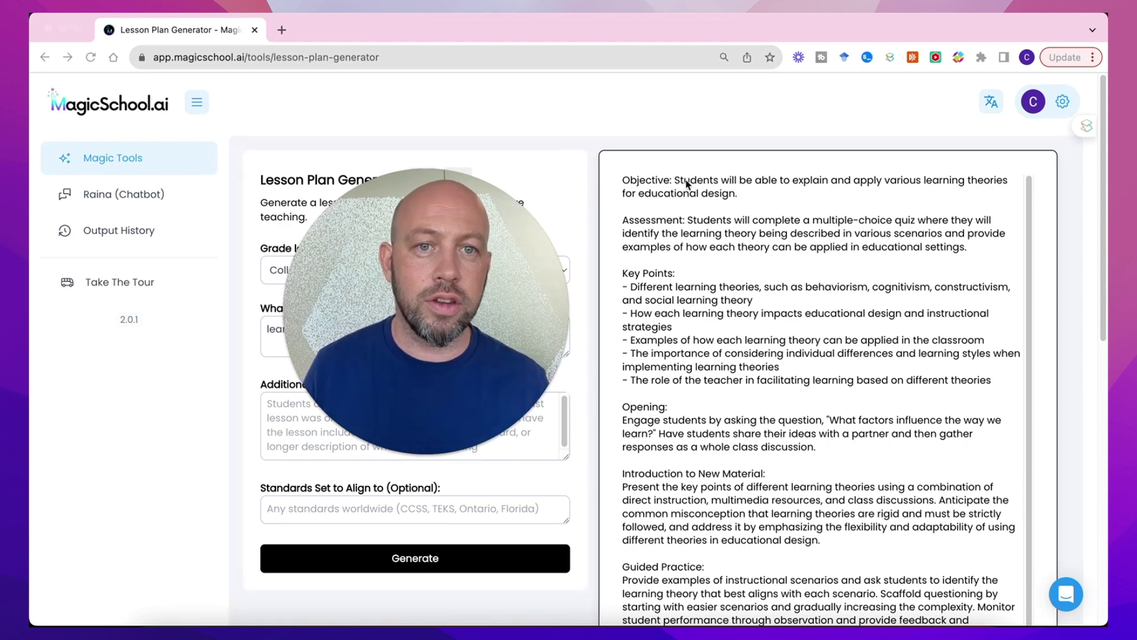
- Highlight the verbs "explain" and "apply" in the lesson plan's objective, including the whole phrase "explain and apply"
{"action": "left_click", "coordinate": [799, 183]}
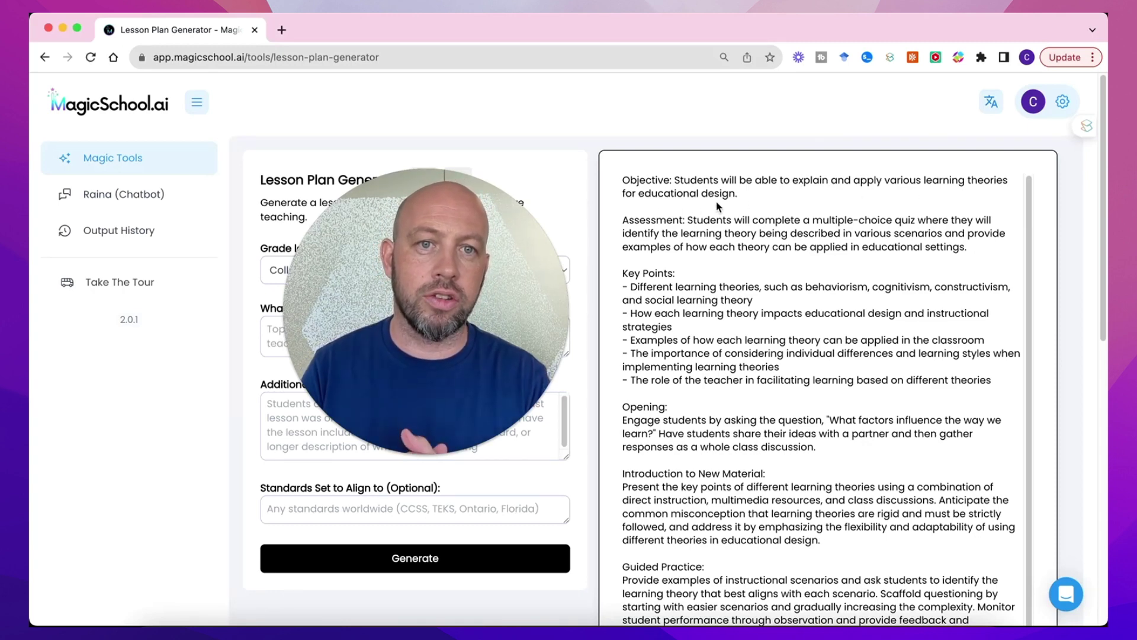
{"action": "double_click", "coordinate": [802, 179]}
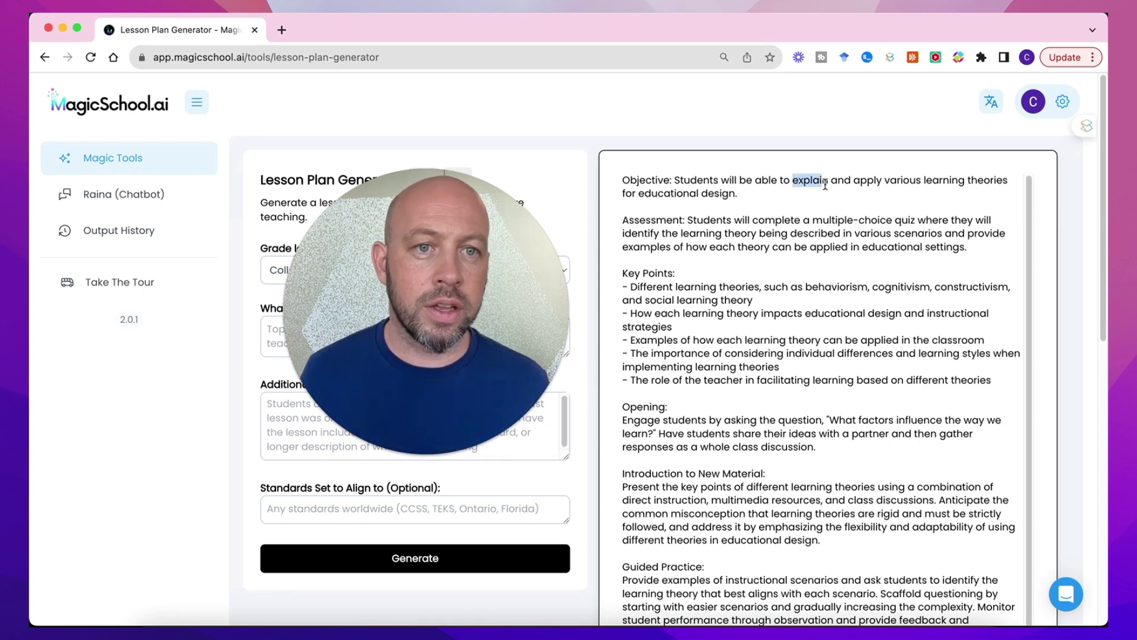
{"action": "double_click", "coordinate": [858, 181]}
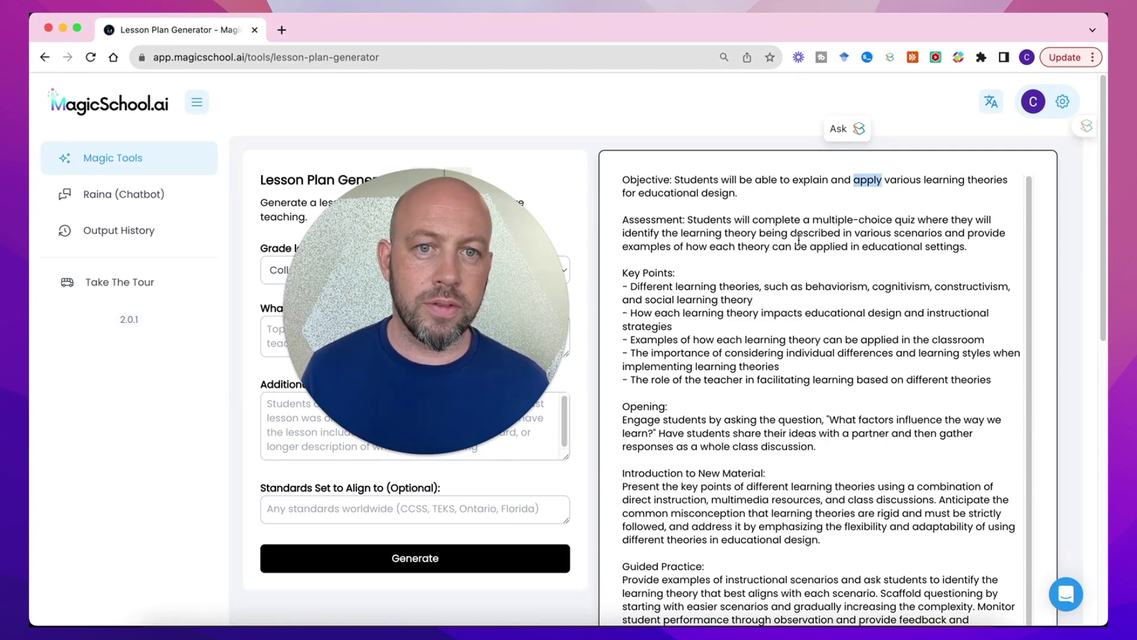
{"action": "scroll", "coordinate": [787, 243], "scroll_direction": "down", "scroll_amount": 2}
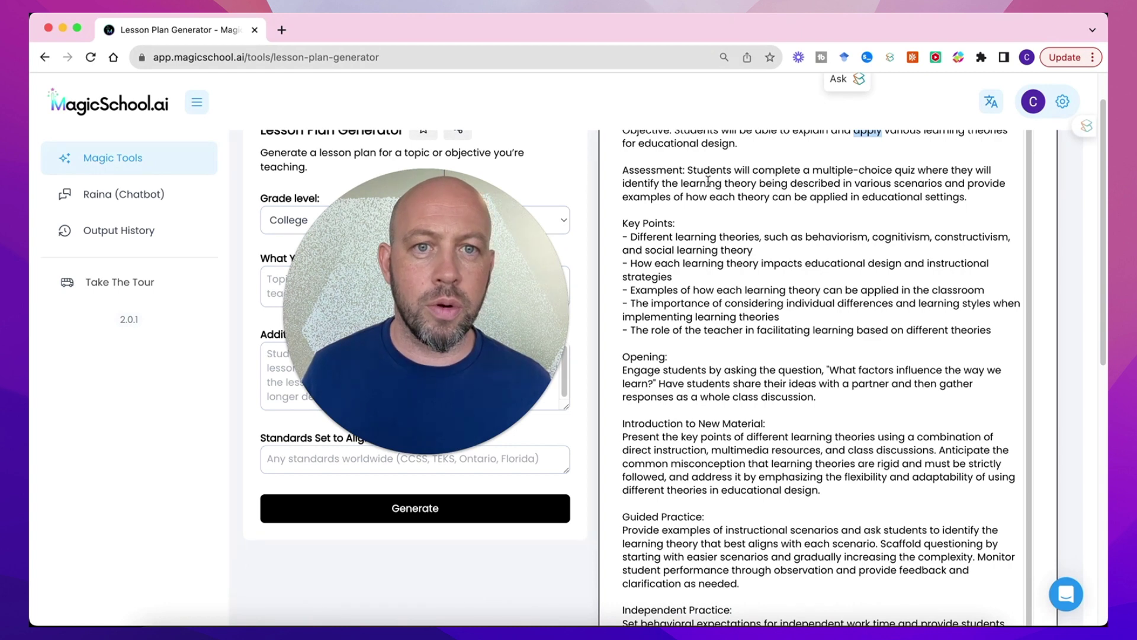
{"action": "scroll", "coordinate": [718, 189], "scroll_direction": "up", "scroll_amount": 1}
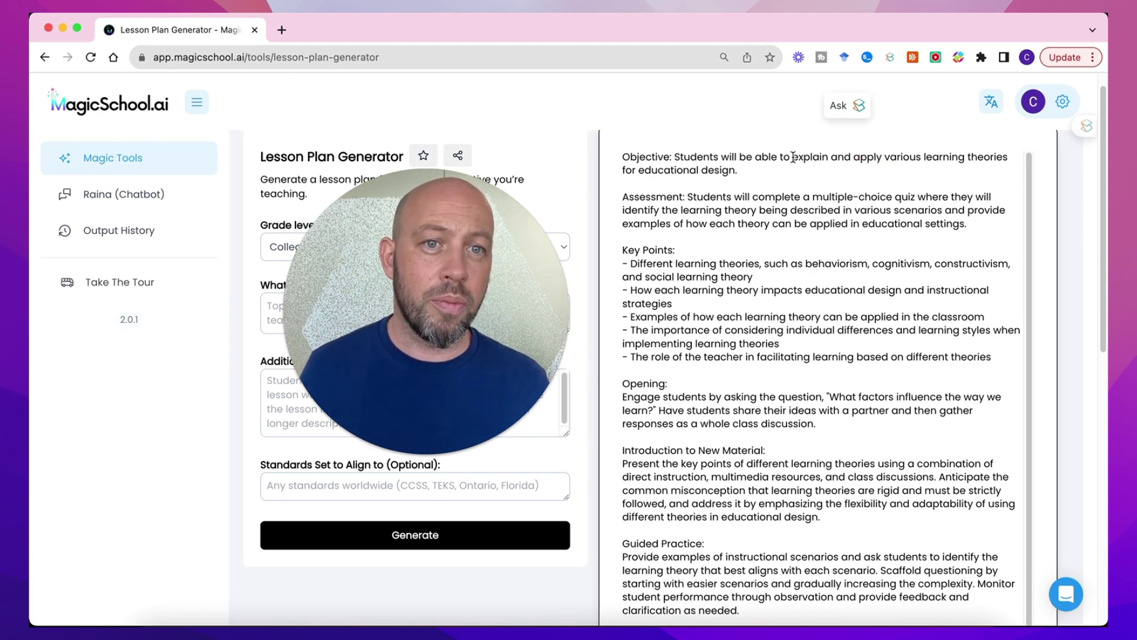
{"action": "left_click_drag", "start_coordinate": [793, 157], "coordinate": [851, 159]}
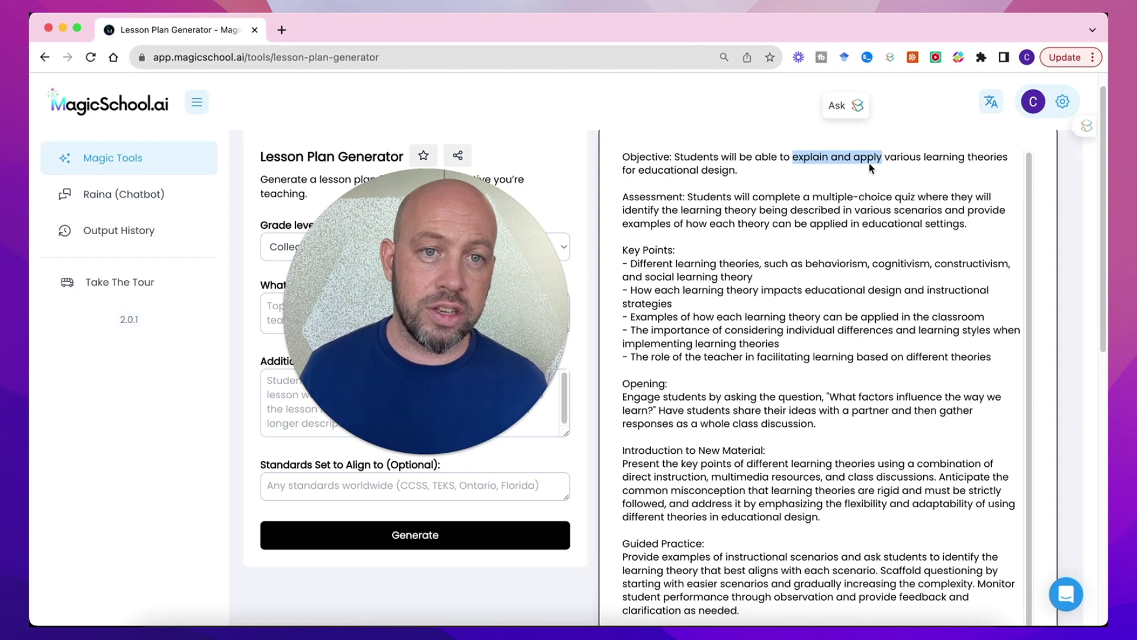
- Read through the generated lesson plan from the assessment and key points down to the homework and standards addressed
{"action": "scroll", "coordinate": [754, 218], "scroll_direction": "down", "scroll_amount": 1}
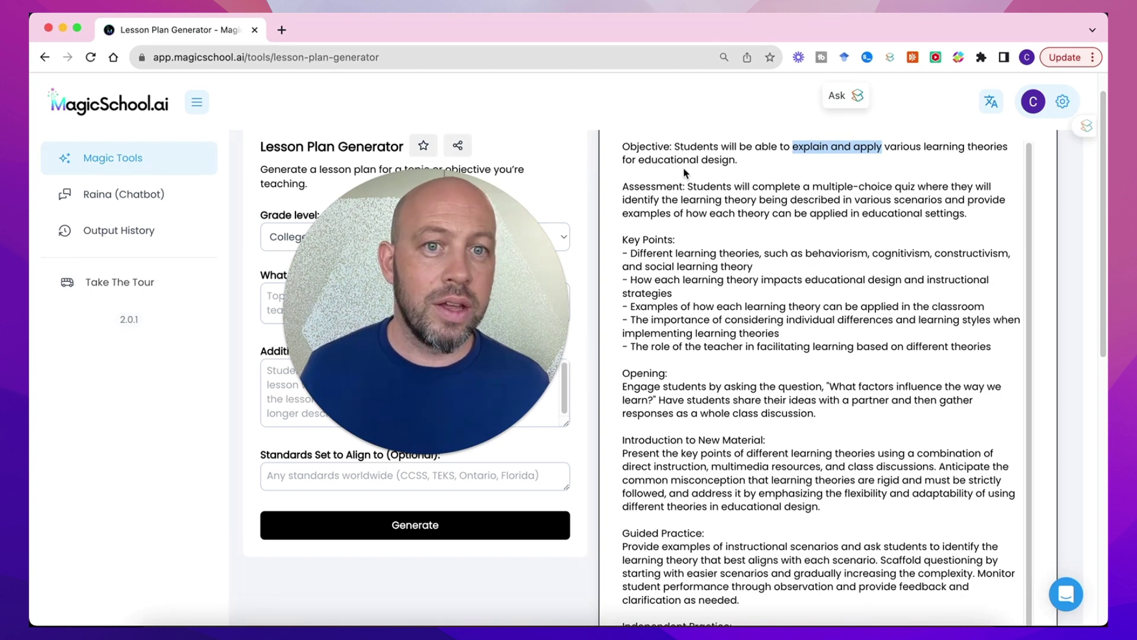
{"action": "scroll", "coordinate": [716, 187], "scroll_direction": "down", "scroll_amount": 3}
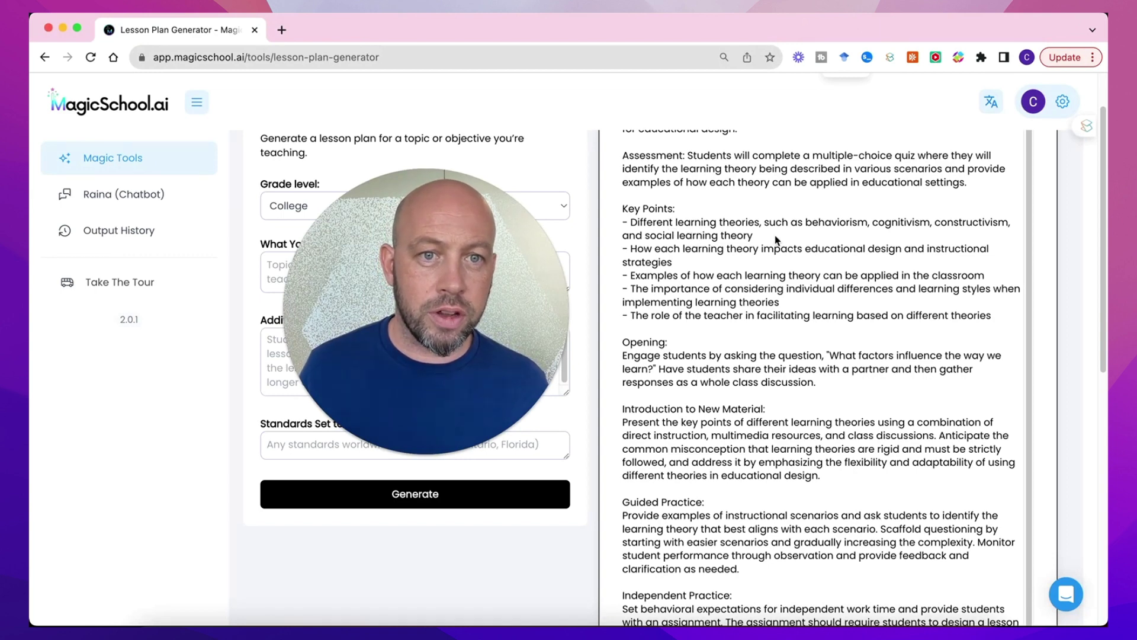
{"action": "scroll", "coordinate": [716, 265], "scroll_direction": "down", "scroll_amount": 2}
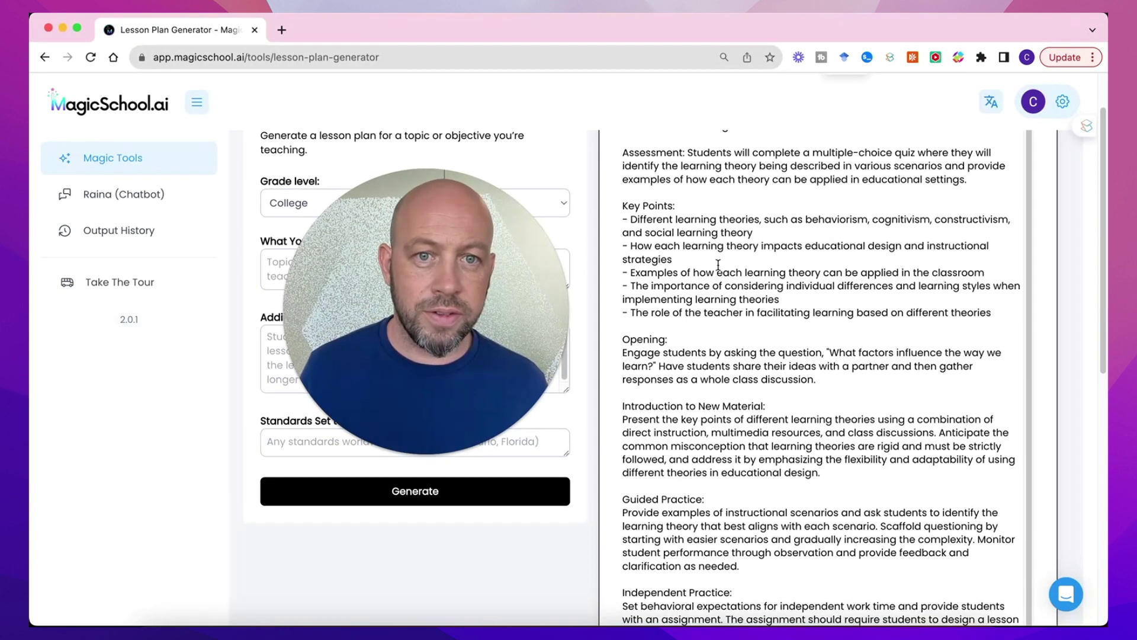
{"action": "scroll", "coordinate": [739, 263], "scroll_direction": "down", "scroll_amount": 2}
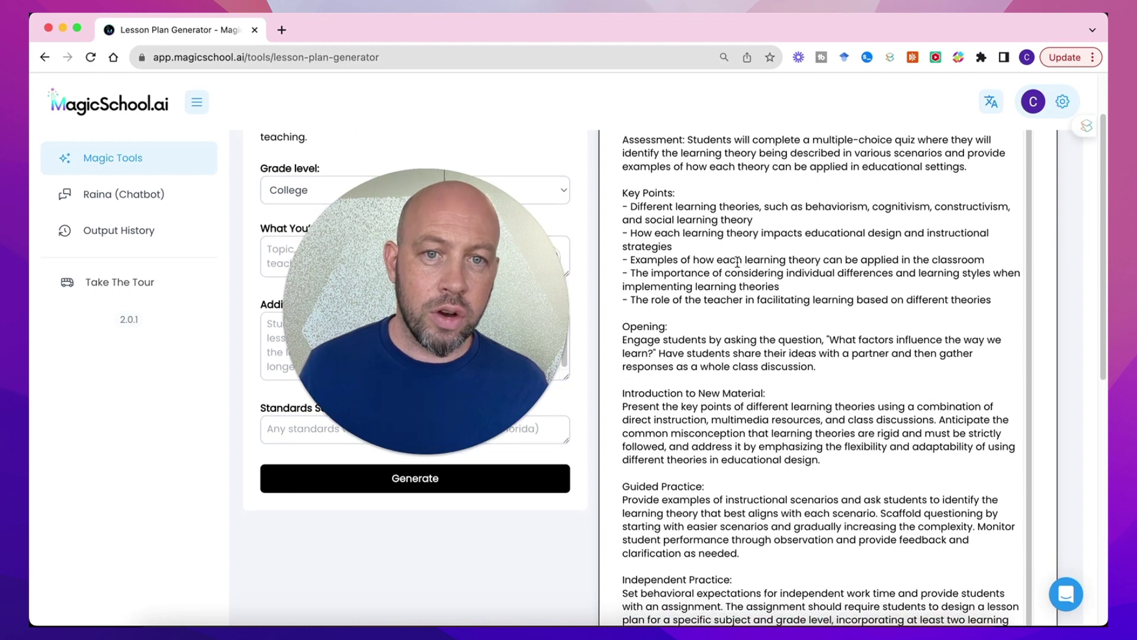
{"action": "scroll", "coordinate": [767, 283], "scroll_direction": "down", "scroll_amount": 5}
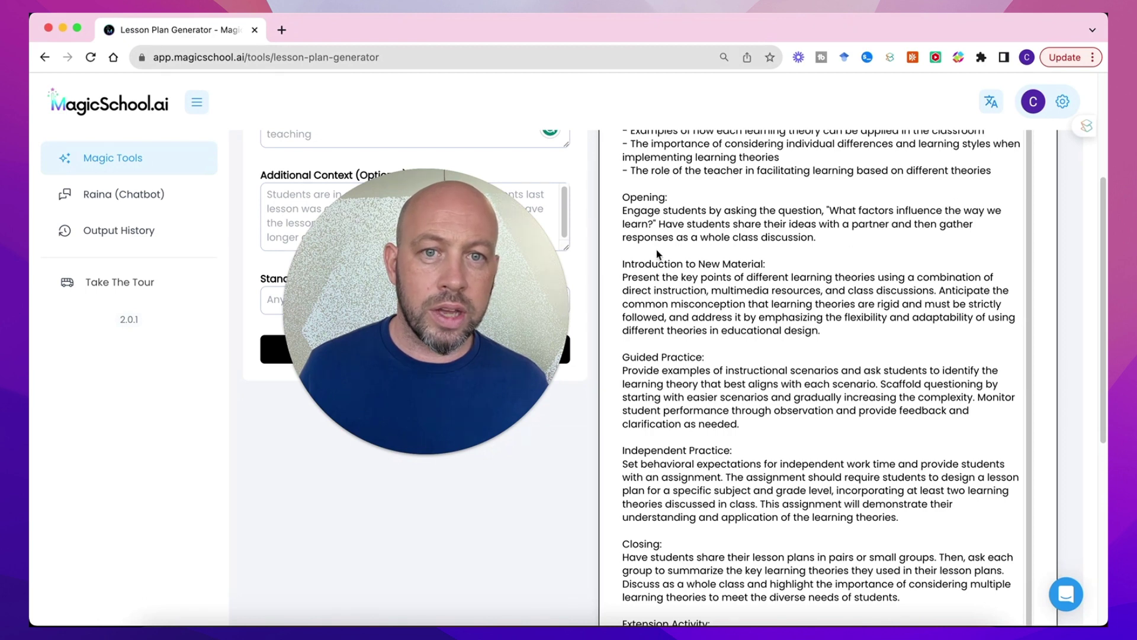
{"action": "scroll", "coordinate": [845, 244], "scroll_direction": "down", "scroll_amount": 3}
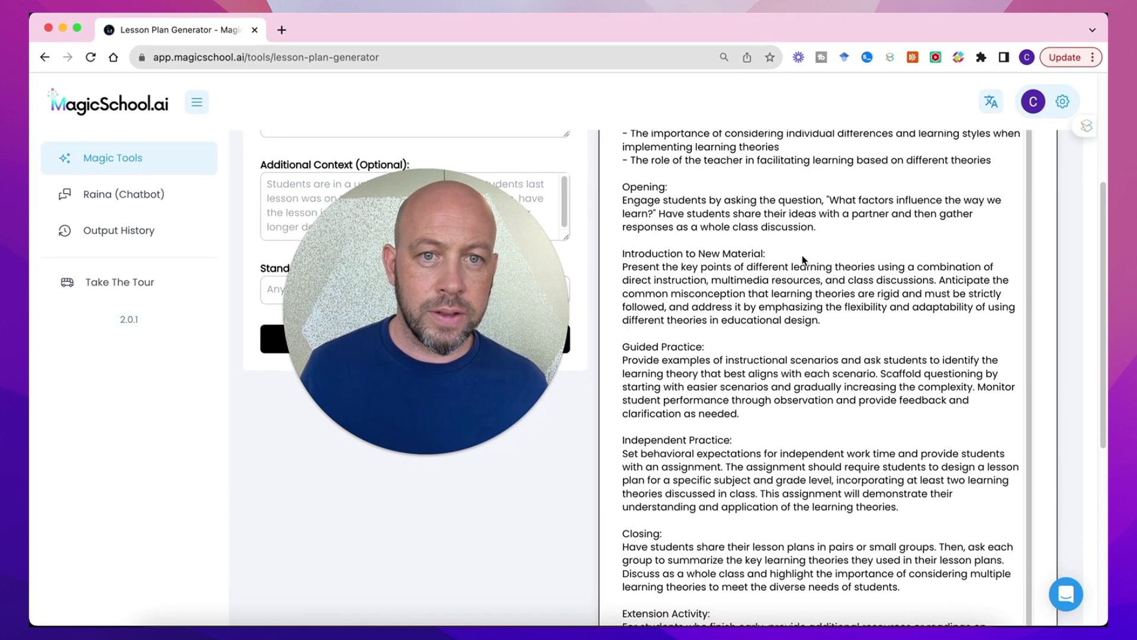
{"action": "scroll", "coordinate": [788, 272], "scroll_direction": "down", "scroll_amount": 4}
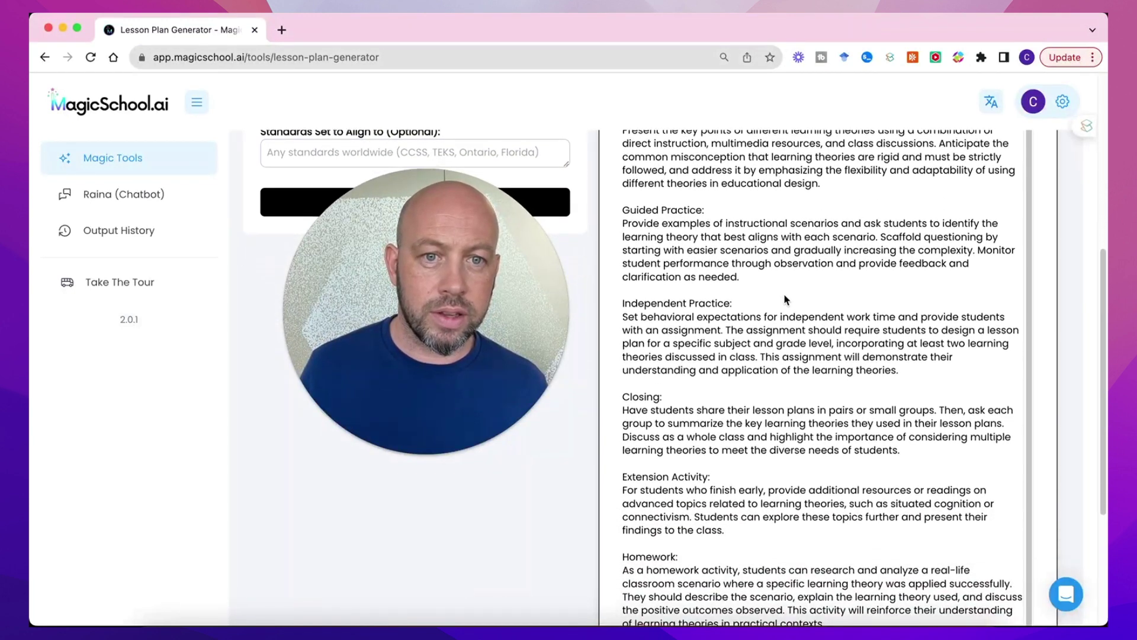
{"action": "scroll", "coordinate": [784, 296], "scroll_direction": "down", "scroll_amount": 5}
{"action": "scroll", "coordinate": [832, 290], "scroll_direction": "down", "scroll_amount": 3}
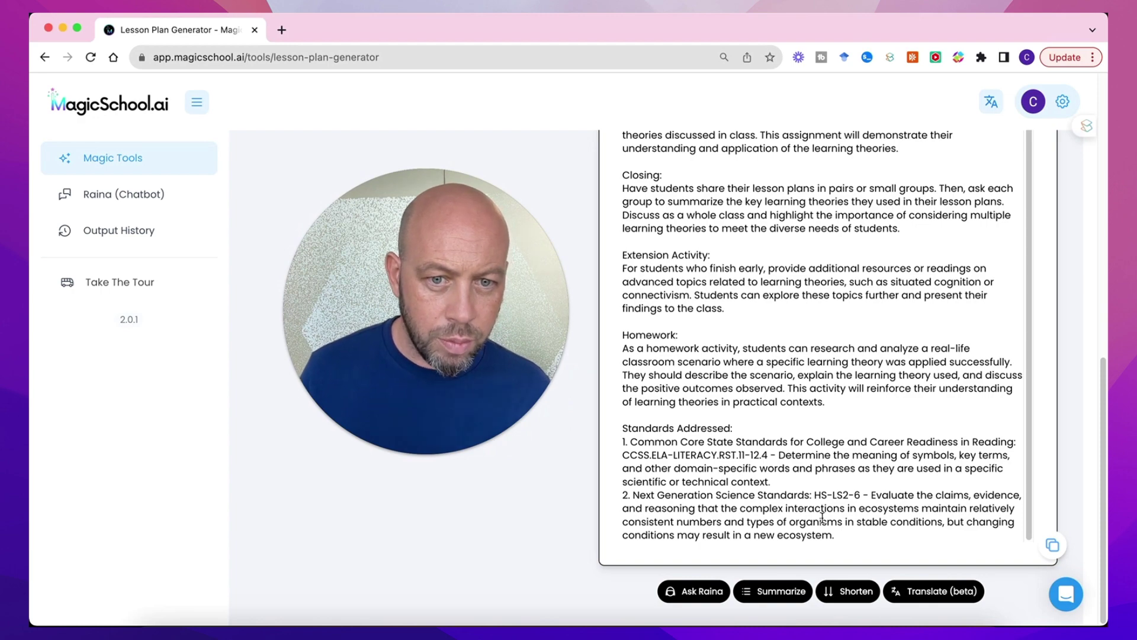
{"action": "scroll", "coordinate": [849, 481], "scroll_direction": "up", "scroll_amount": 5}
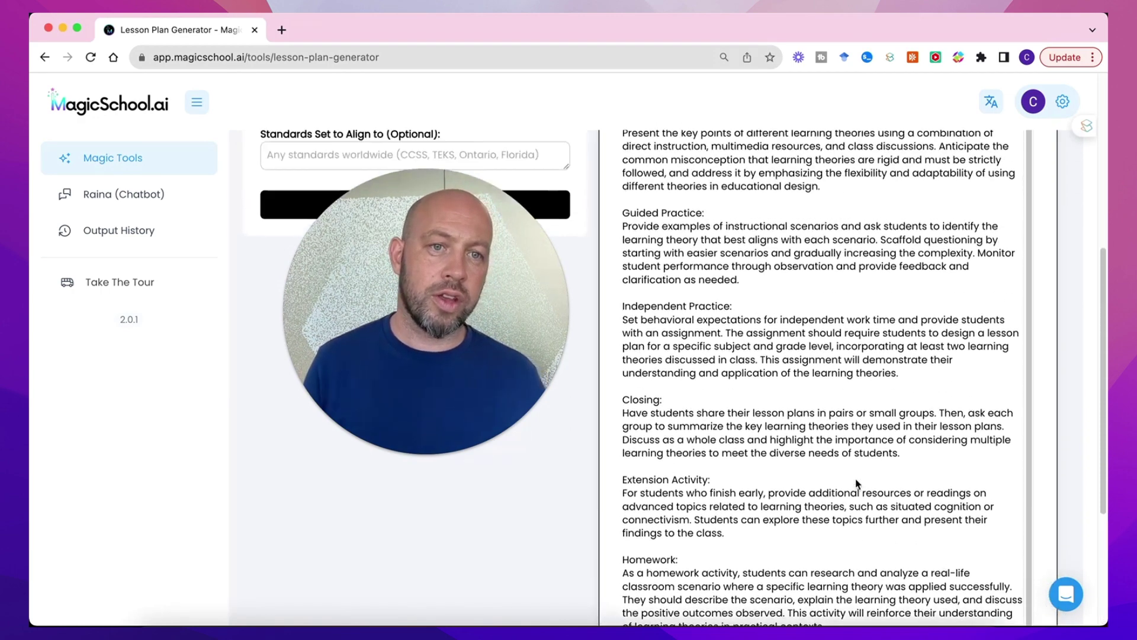
{"action": "scroll", "coordinate": [856, 483], "scroll_direction": "up", "scroll_amount": 8}
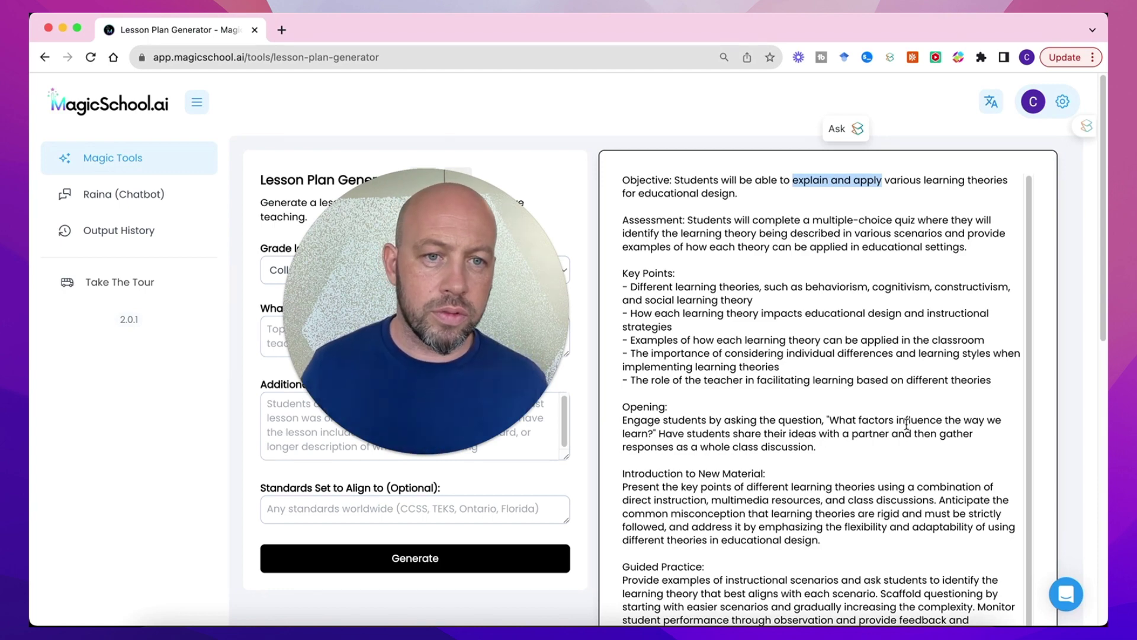
{"action": "scroll", "coordinate": [881, 426], "scroll_direction": "down", "scroll_amount": 10}
{"action": "scroll", "coordinate": [882, 445], "scroll_direction": "up", "scroll_amount": 10}
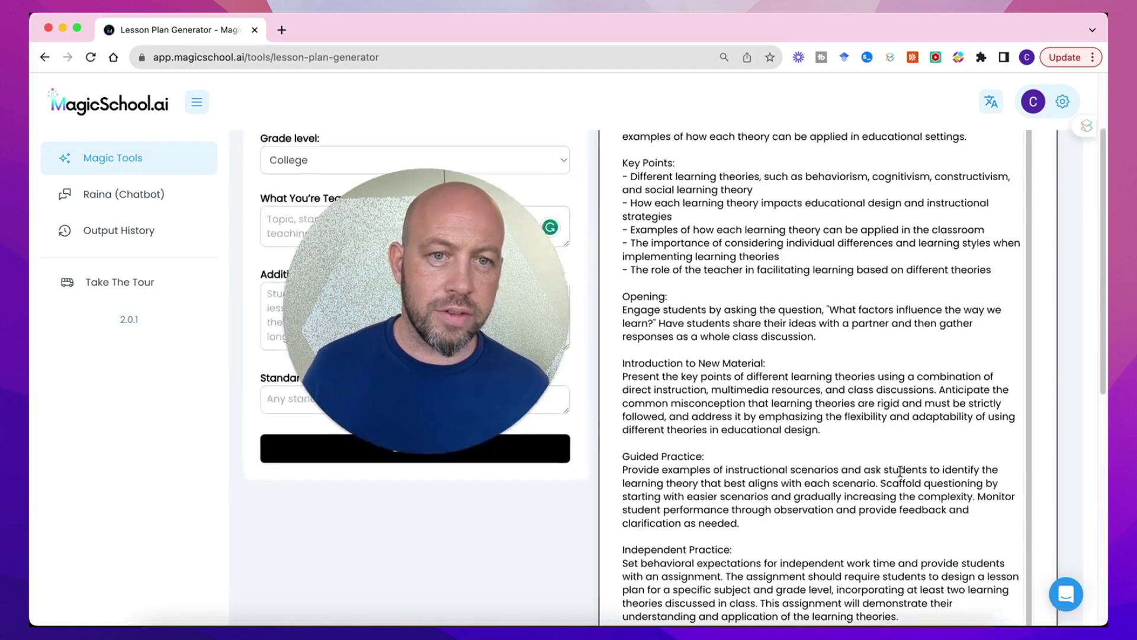
{"action": "left_click", "coordinate": [821, 386]}
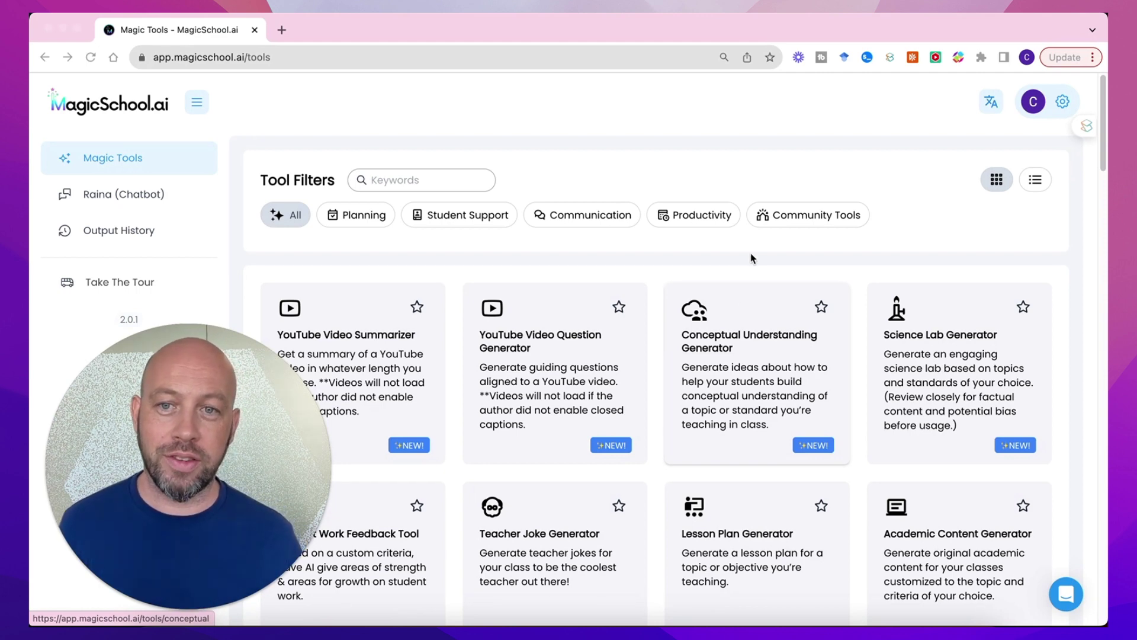
- Filter the Magic Tools list to the Planning category
{"action": "left_click", "coordinate": [336, 215]}
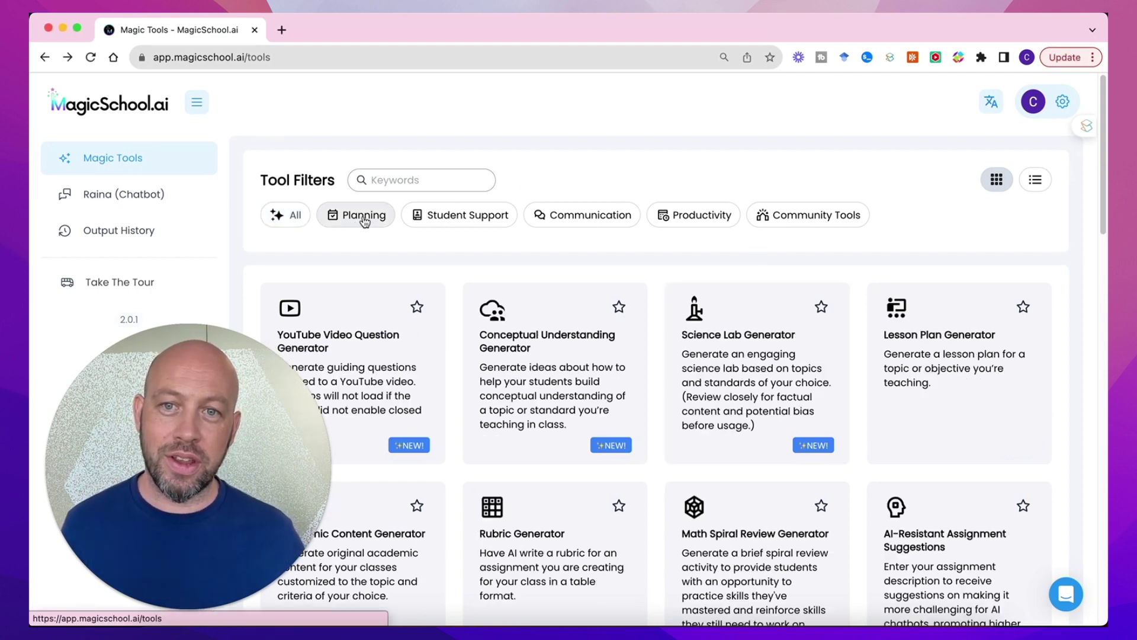
- Look through the planning tools listed in Magic Tools, from the YouTube Video Question Generator down to the Text Leveler Tool
{"action": "scroll", "coordinate": [611, 343], "scroll_direction": "down", "scroll_amount": 1}
{"action": "scroll", "coordinate": [622, 342], "scroll_direction": "down", "scroll_amount": 12}
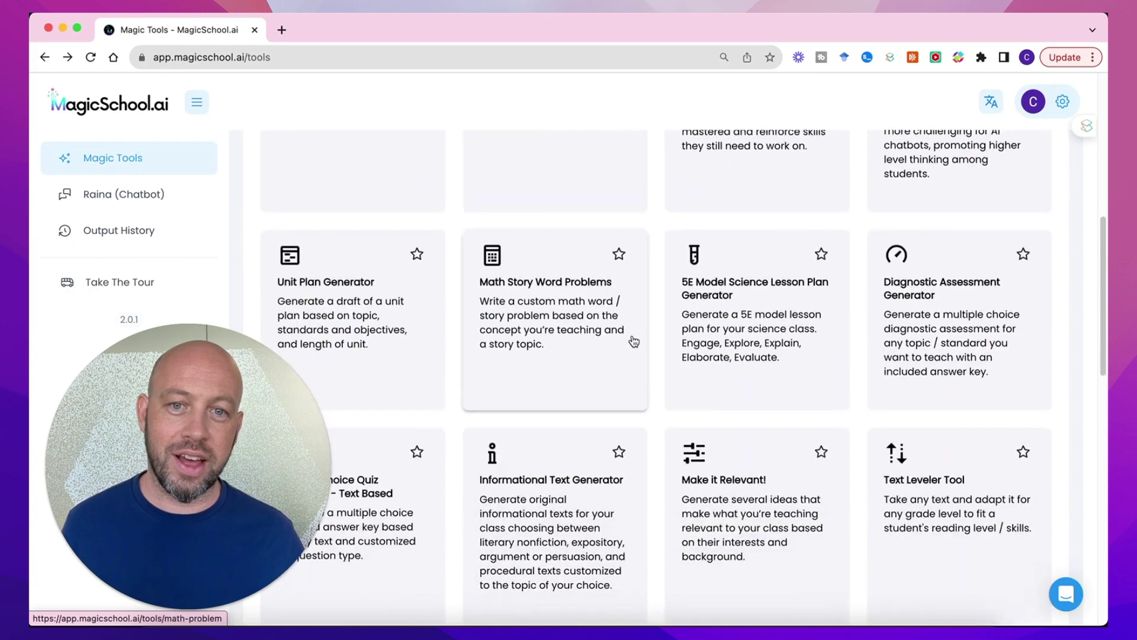
{"action": "scroll", "coordinate": [633, 341], "scroll_direction": "up", "scroll_amount": 10}
{"action": "scroll", "coordinate": [634, 341], "scroll_direction": "up", "scroll_amount": 4}
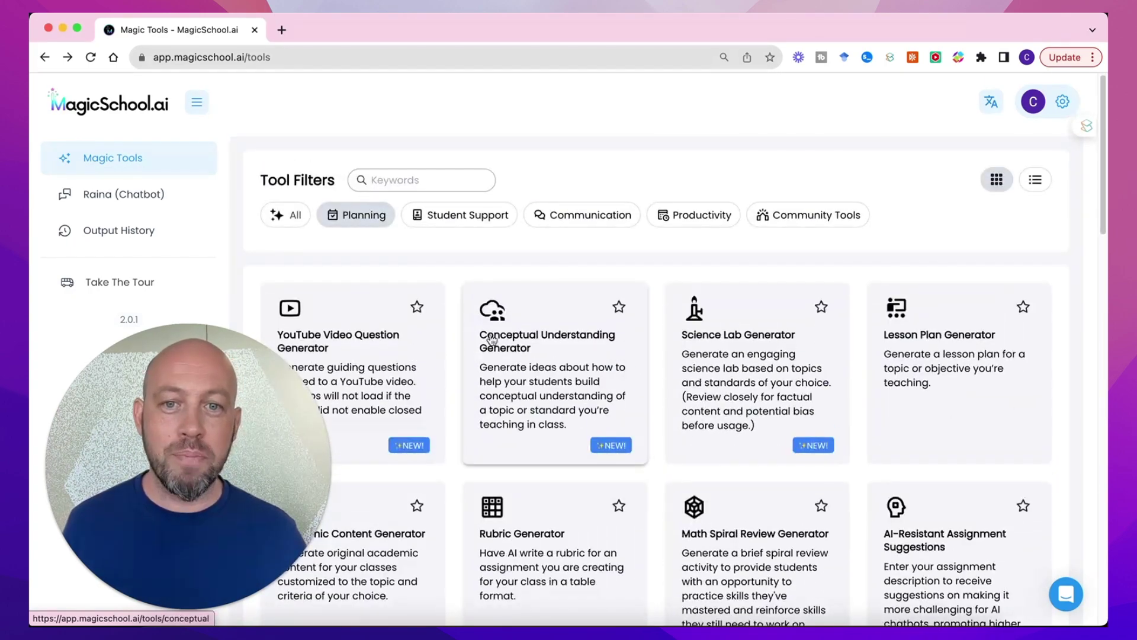
{"action": "scroll", "coordinate": [641, 337], "scroll_direction": "down", "scroll_amount": 1}
{"action": "scroll", "coordinate": [641, 336], "scroll_direction": "down", "scroll_amount": 1}
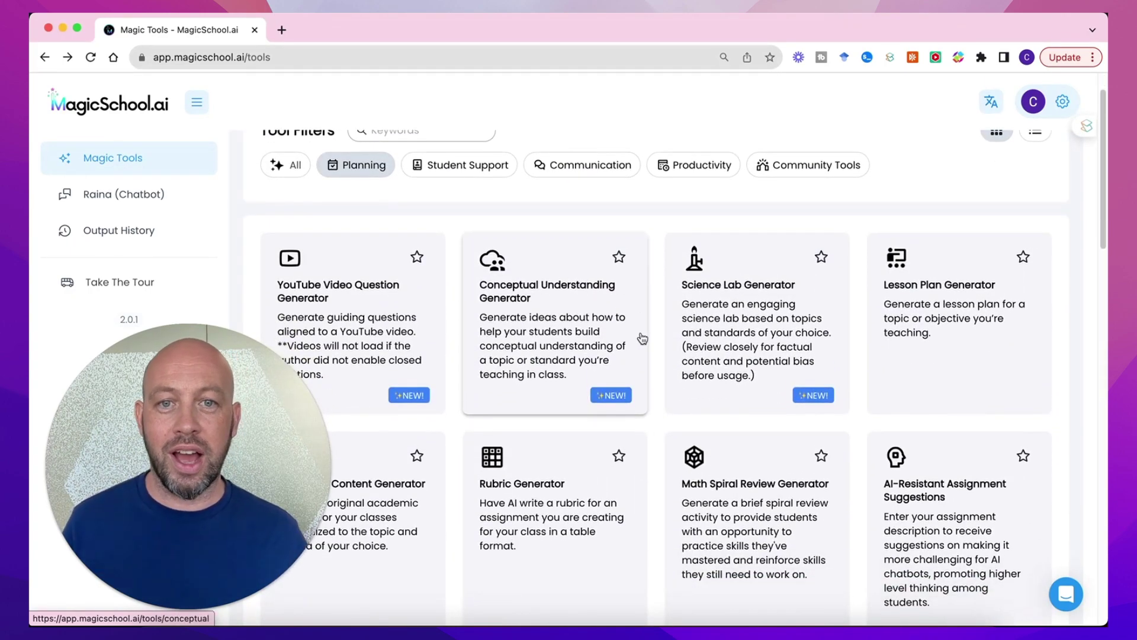
{"action": "scroll", "coordinate": [642, 336], "scroll_direction": "down", "scroll_amount": 1}
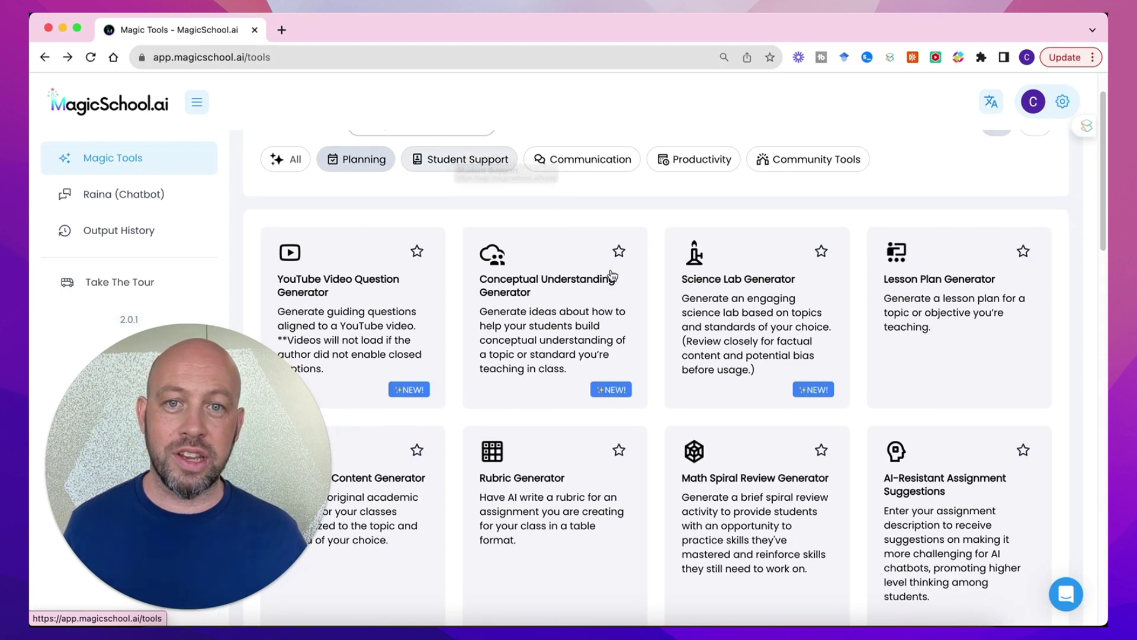
- Filter the Magic Tools by Student Support, Communication, Productivity and Community Tools one after another to browse each category
{"action": "left_click", "coordinate": [477, 167]}
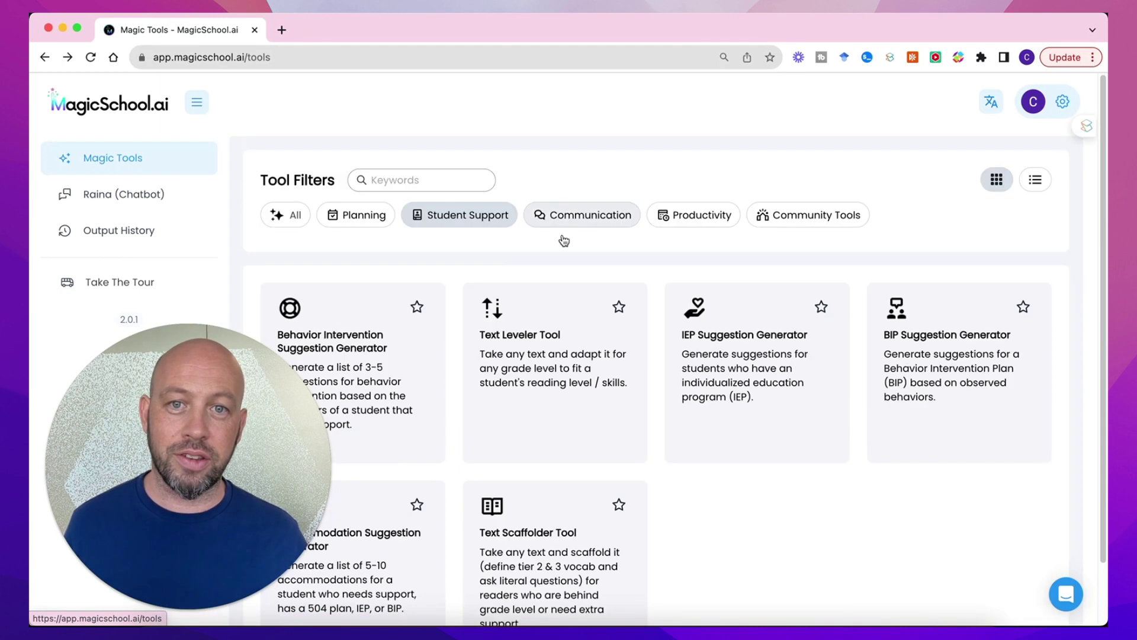
{"action": "scroll", "coordinate": [668, 300], "scroll_direction": "down", "scroll_amount": 1}
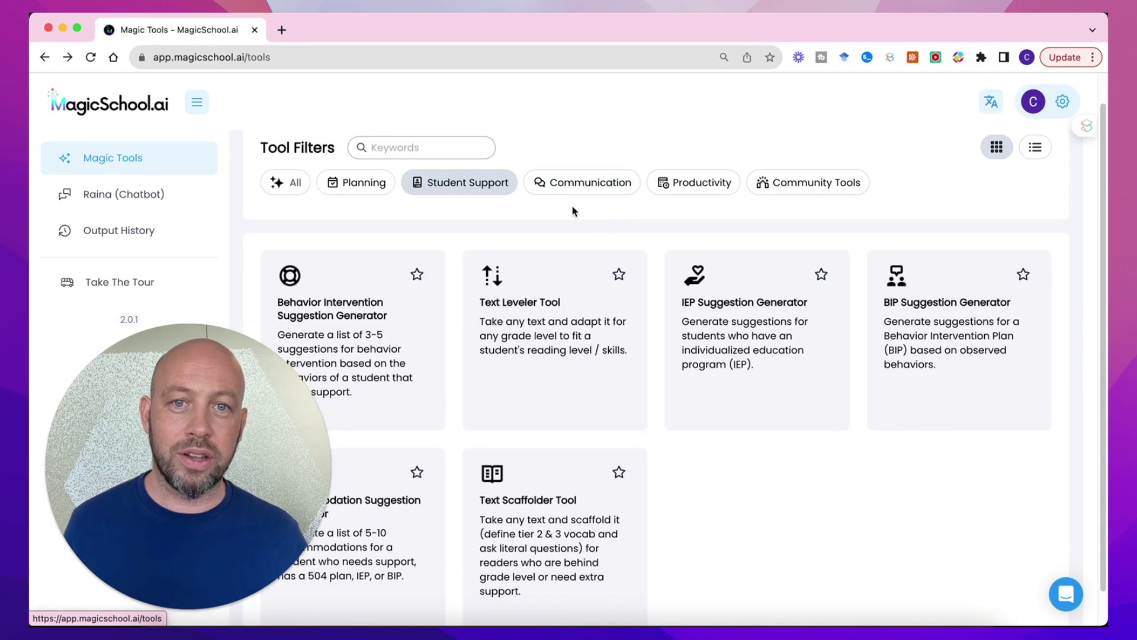
{"action": "left_click", "coordinate": [567, 186]}
{"action": "scroll", "coordinate": [651, 265], "scroll_direction": "down", "scroll_amount": 1}
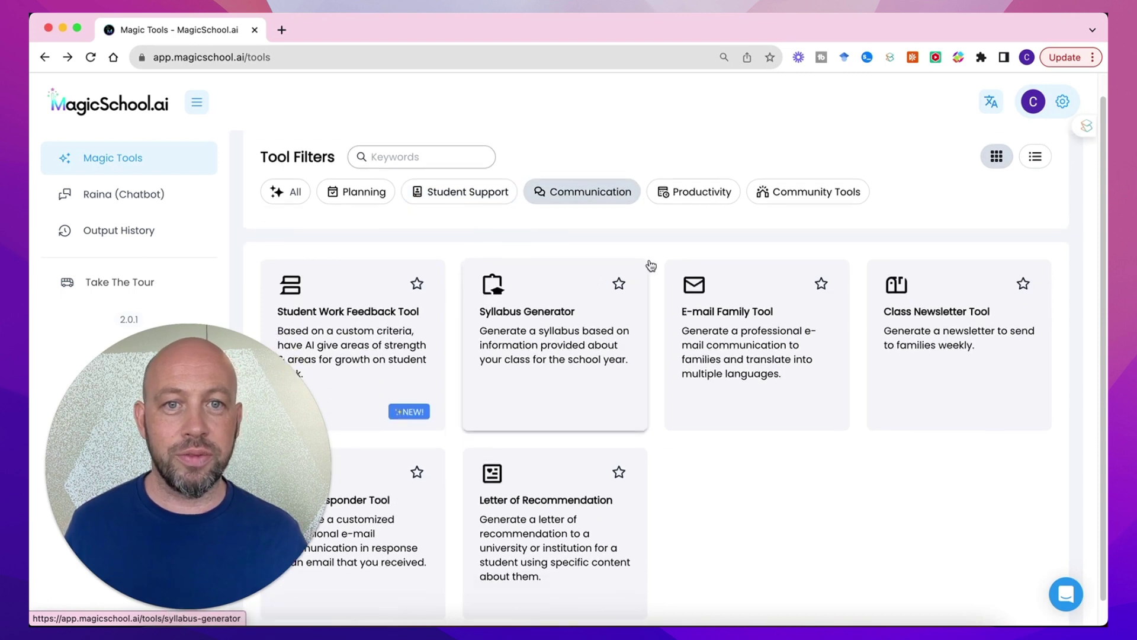
{"action": "left_click", "coordinate": [697, 193]}
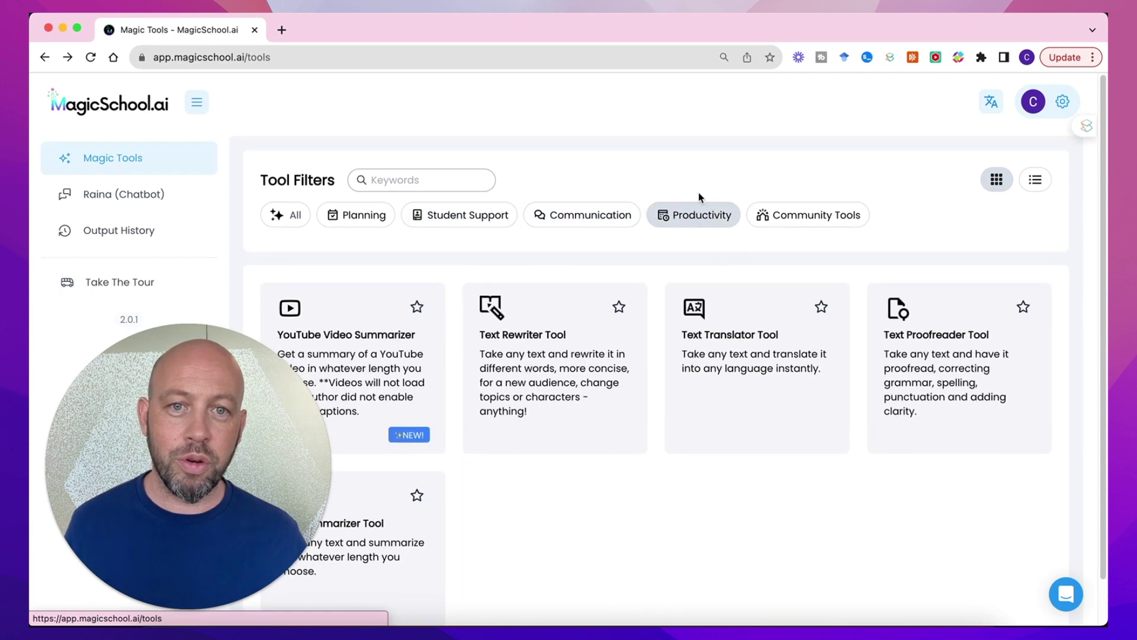
{"action": "left_click", "coordinate": [825, 220]}
- Switch the tool filter back to the Planning category and skim its tools
{"action": "left_click", "coordinate": [362, 220]}
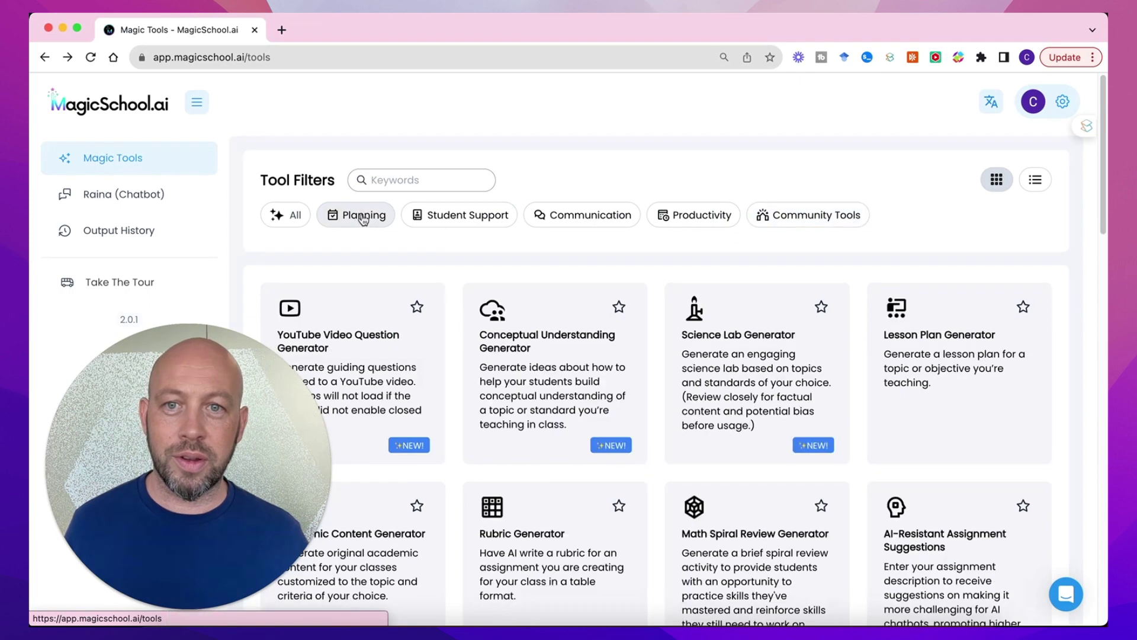
{"action": "scroll", "coordinate": [592, 299], "scroll_direction": "down", "scroll_amount": 4}
{"action": "scroll", "coordinate": [651, 297], "scroll_direction": "up", "scroll_amount": 4}
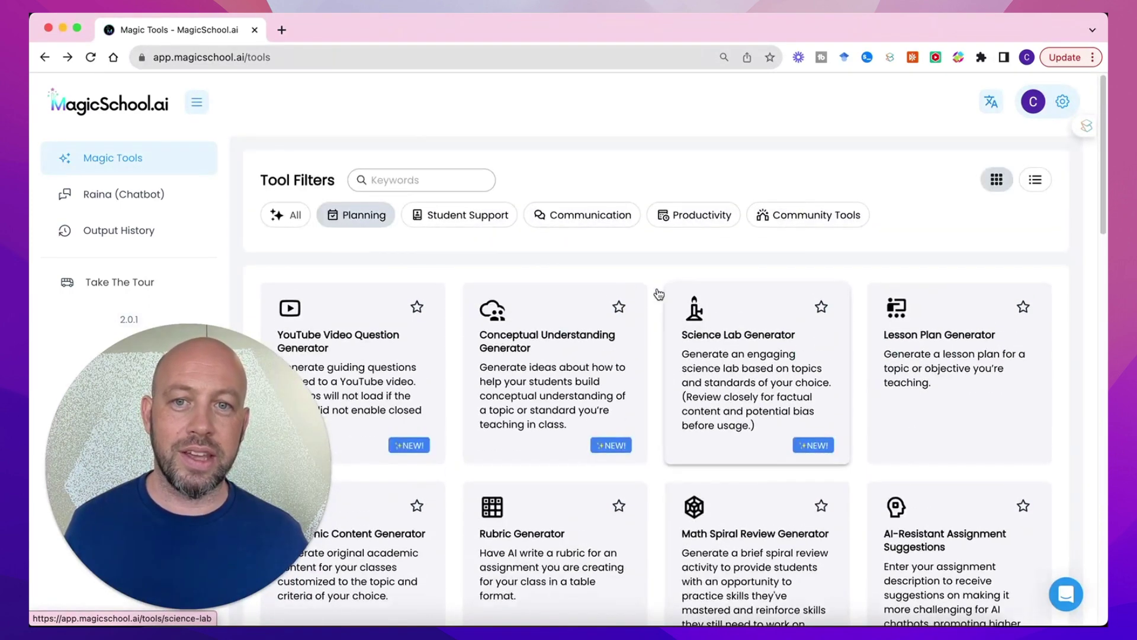